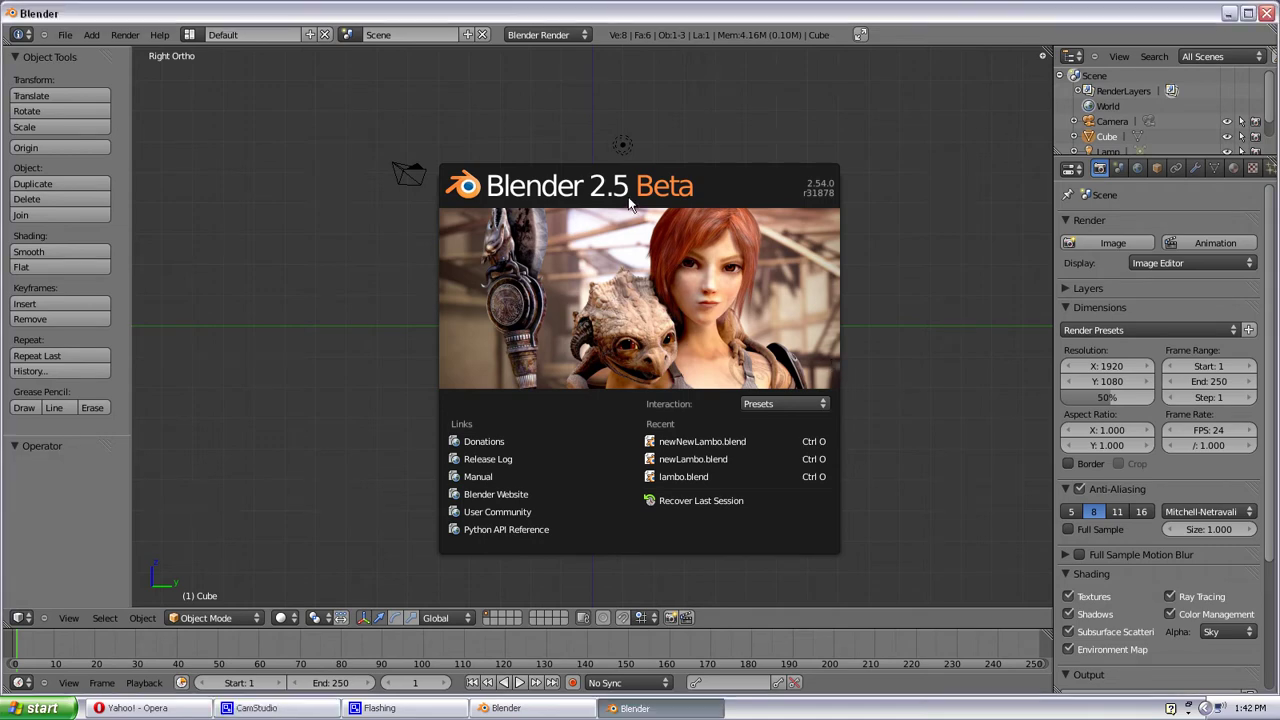
Dismiss the splash screen and examine the default cube in front, right, top and orbited views, comparing perspective with orthographic projection
click(717, 210)
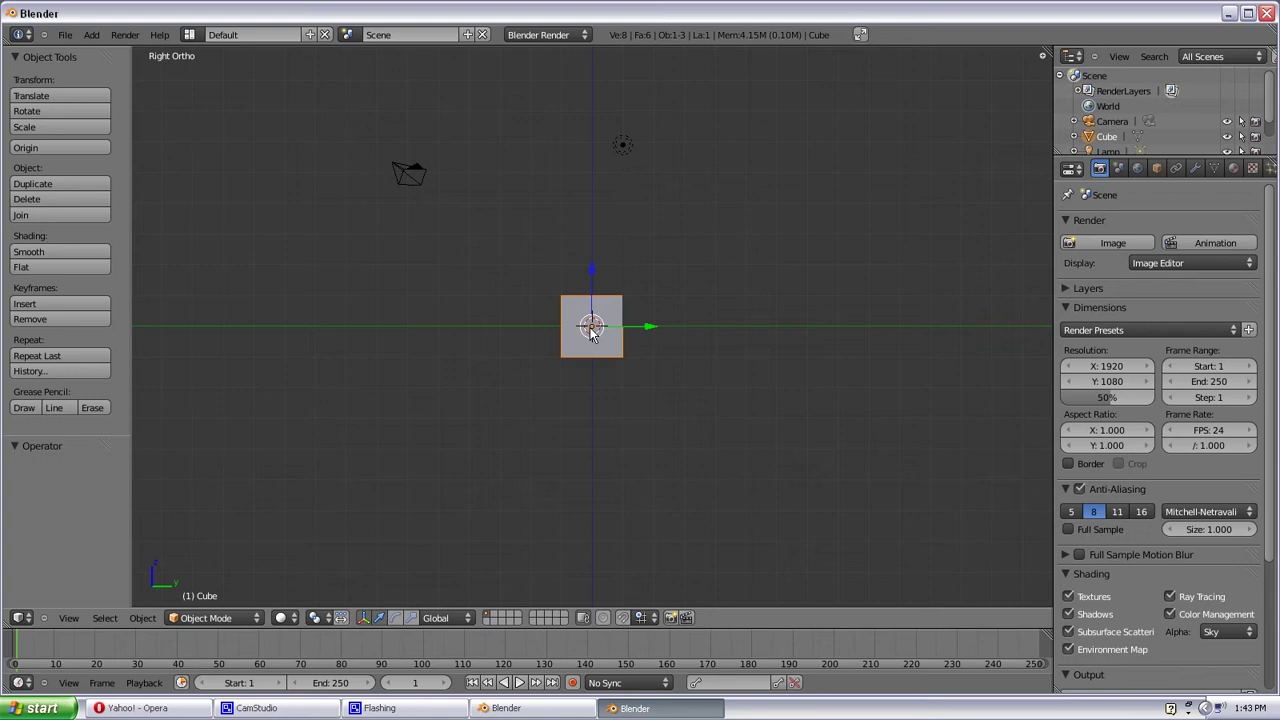
key(KP_1)
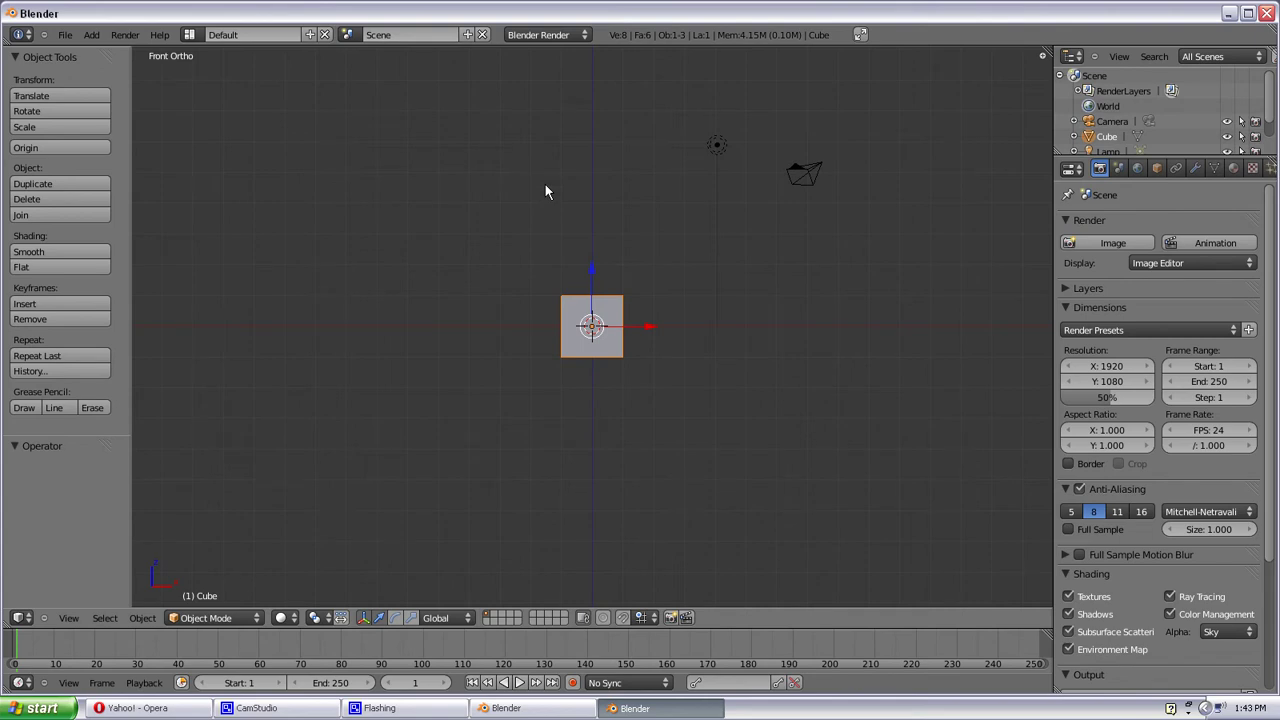
key(KP_3)
key(KP_7)
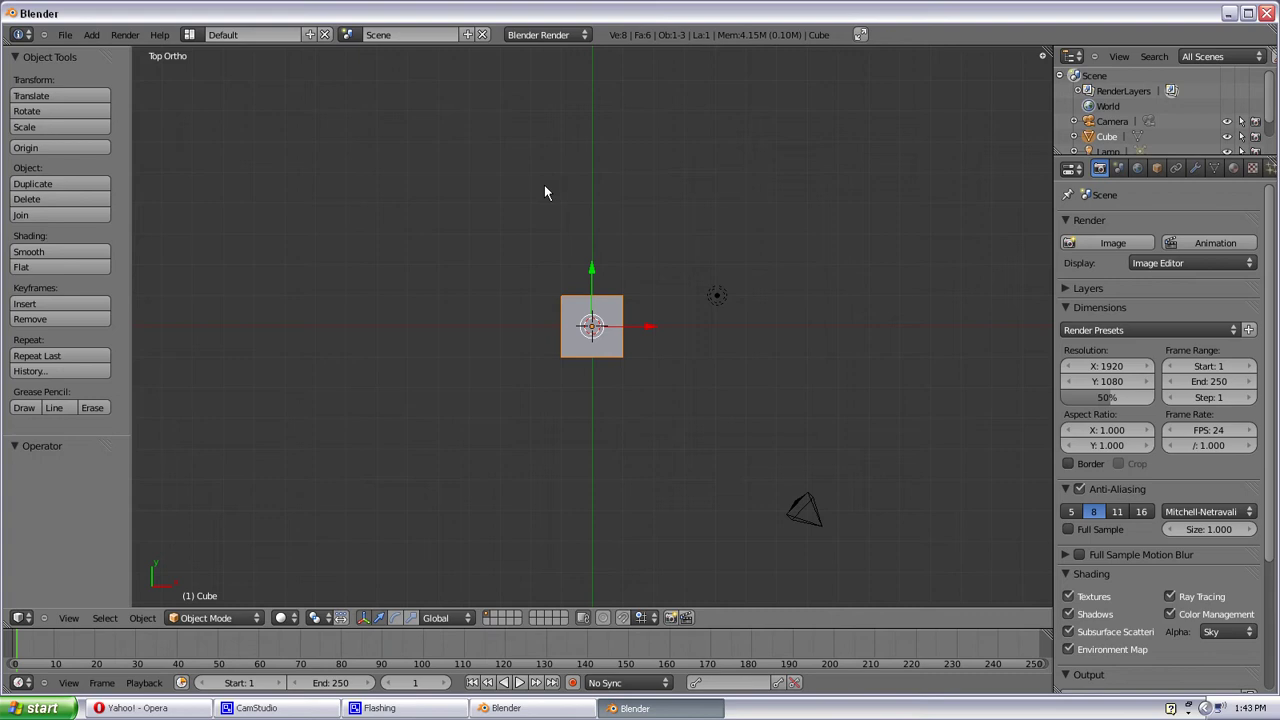
key(KP_5)
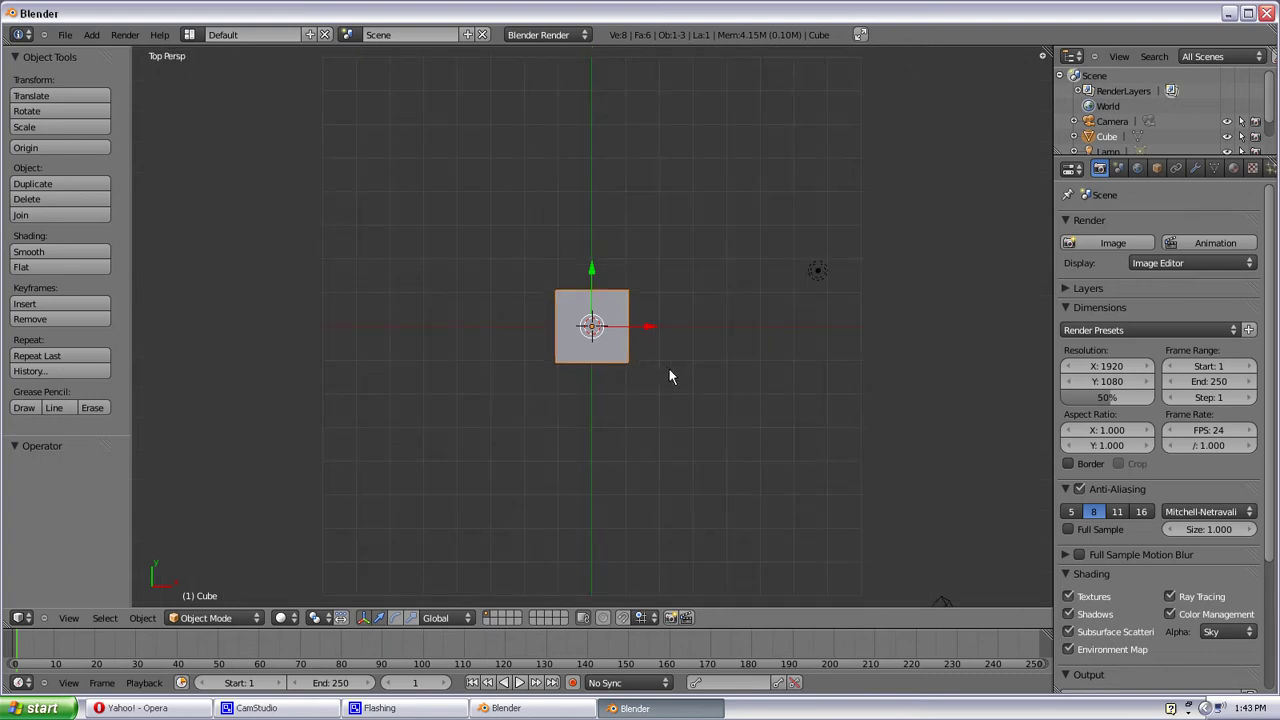
middle_drag(669, 369, 730, 152)
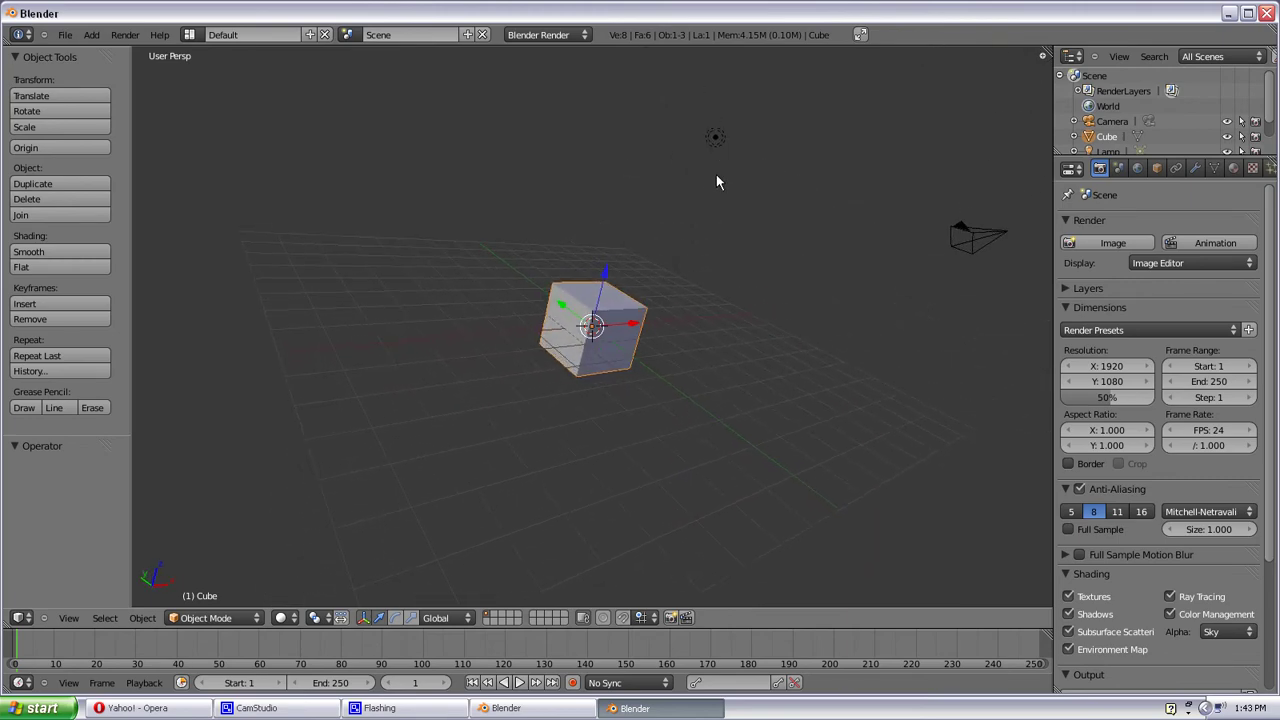
key(KP_5)
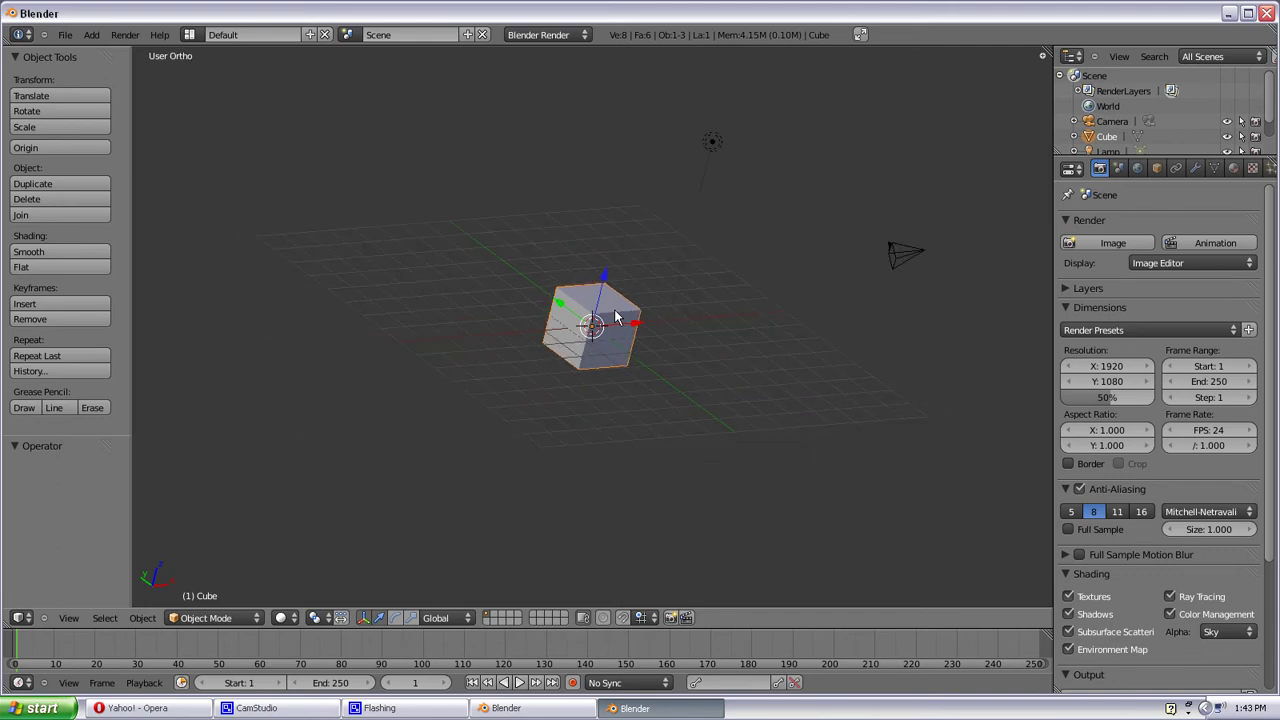
key(KP_5)
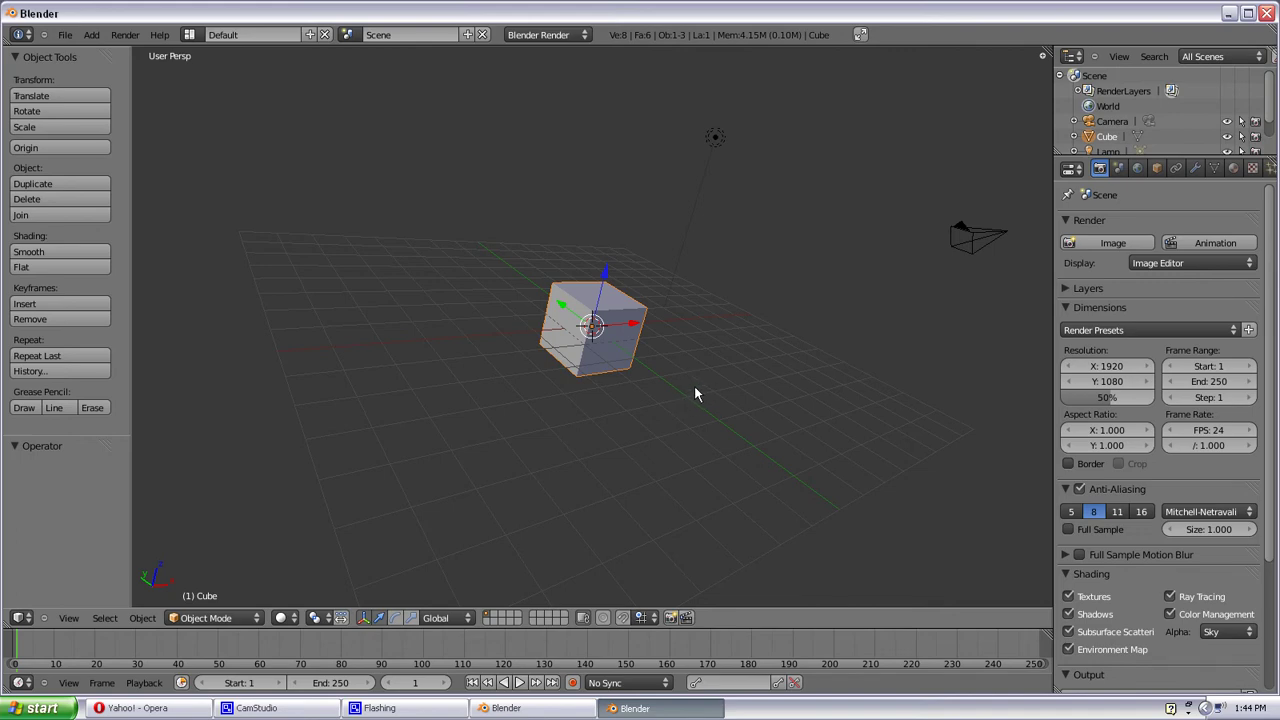
key(KP_1)
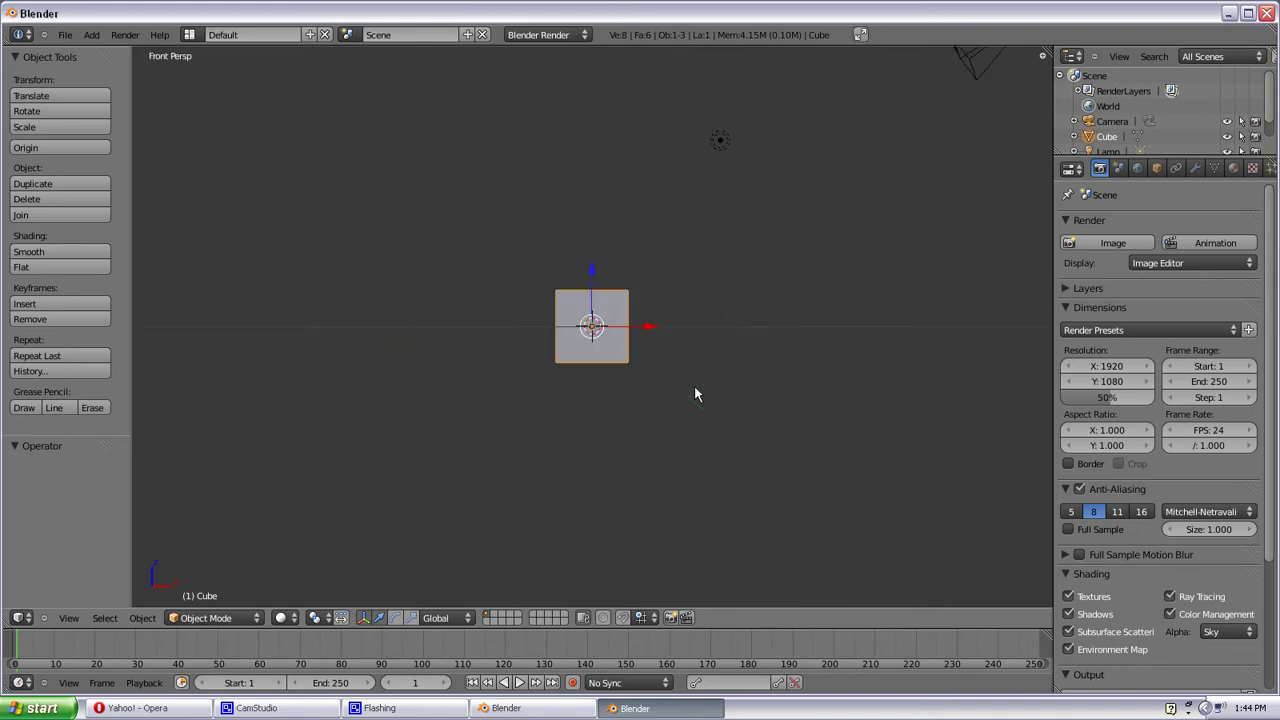
key(KP_5)
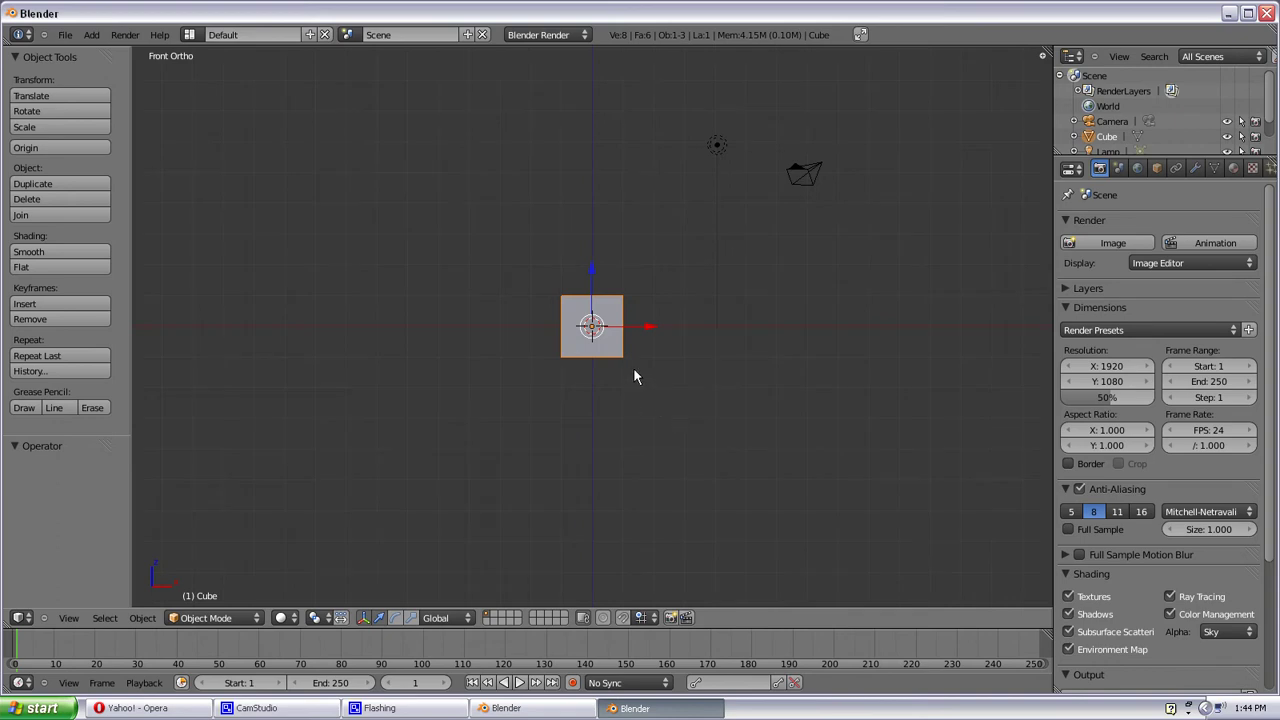
Examine the cube up close and from a distance at an angle in orthographic projection
middle_drag(634, 370, 691, 419)
scroll(675, 416, up, 8)
scroll(676, 422, up, 2)
scroll(674, 421, down, 7)
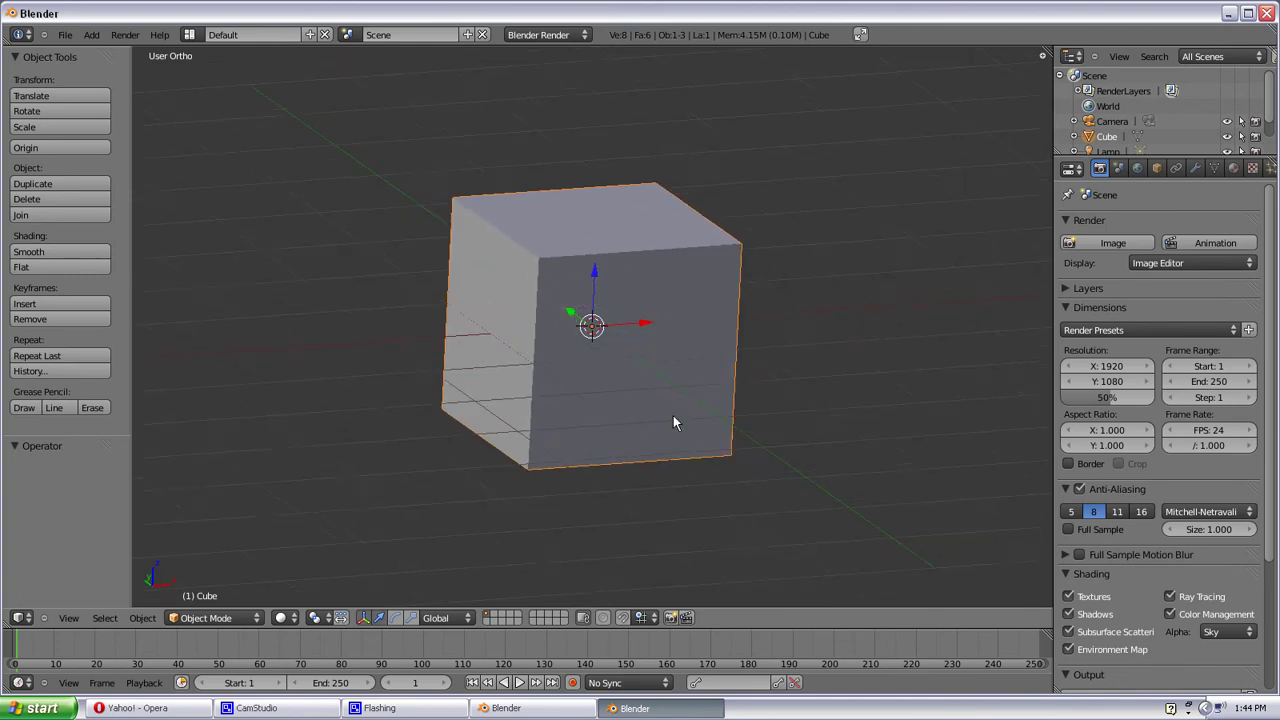
middle_drag(670, 421, 529, 432)
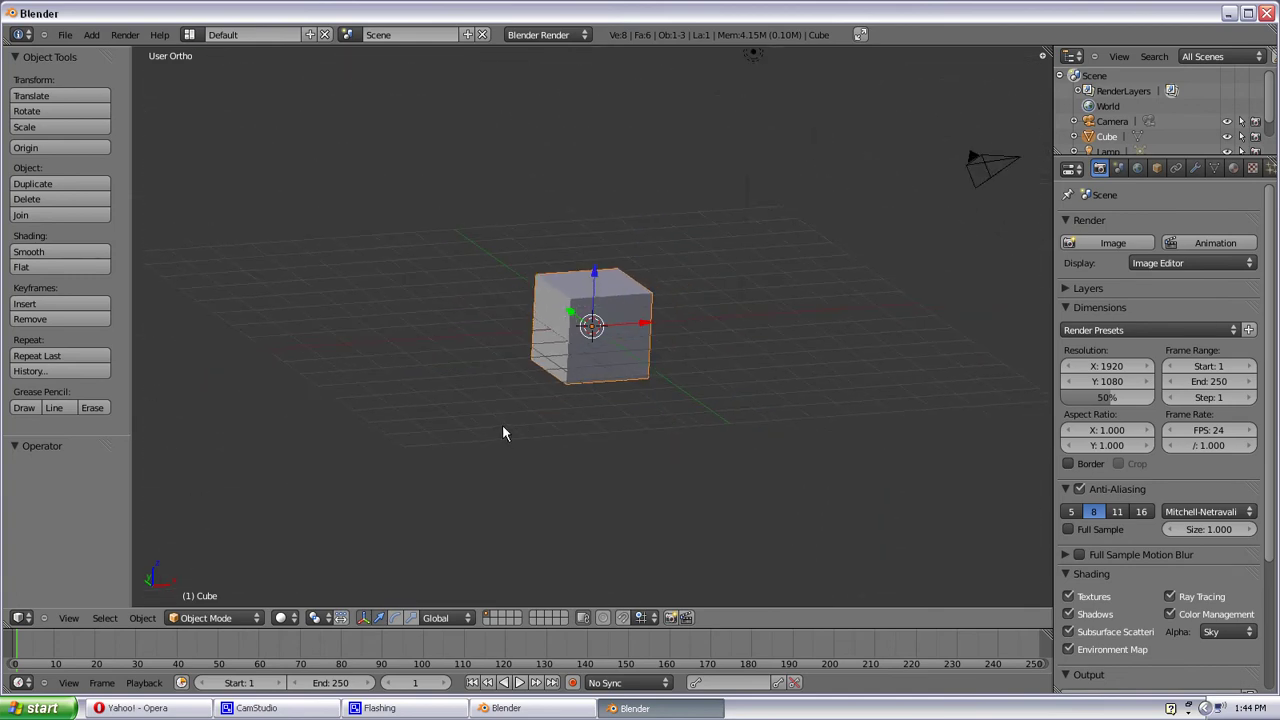
In front view, move the cube about -0.036 along X and nudge it slightly along the Z and X axes
key(KP_1)
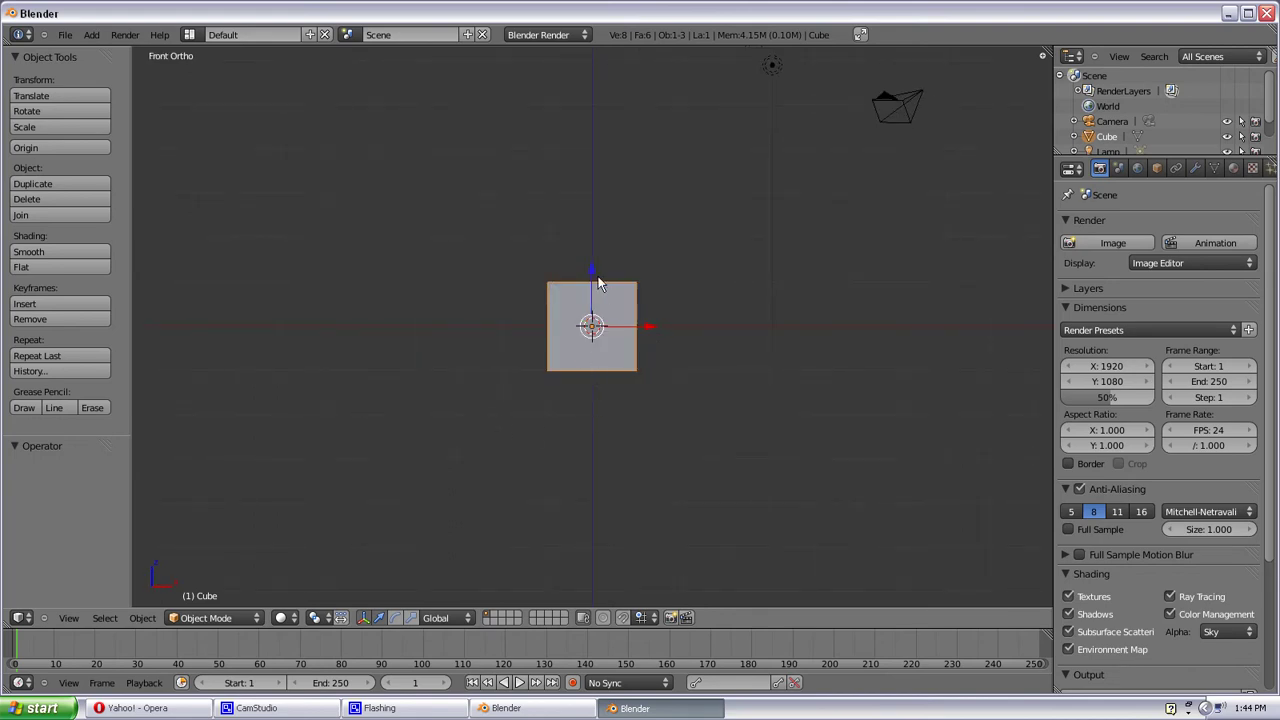
mouse_move(650, 327)
mouse_down()
mouse_move(735, 325)
mouse_move(647, 326)
mouse_up()
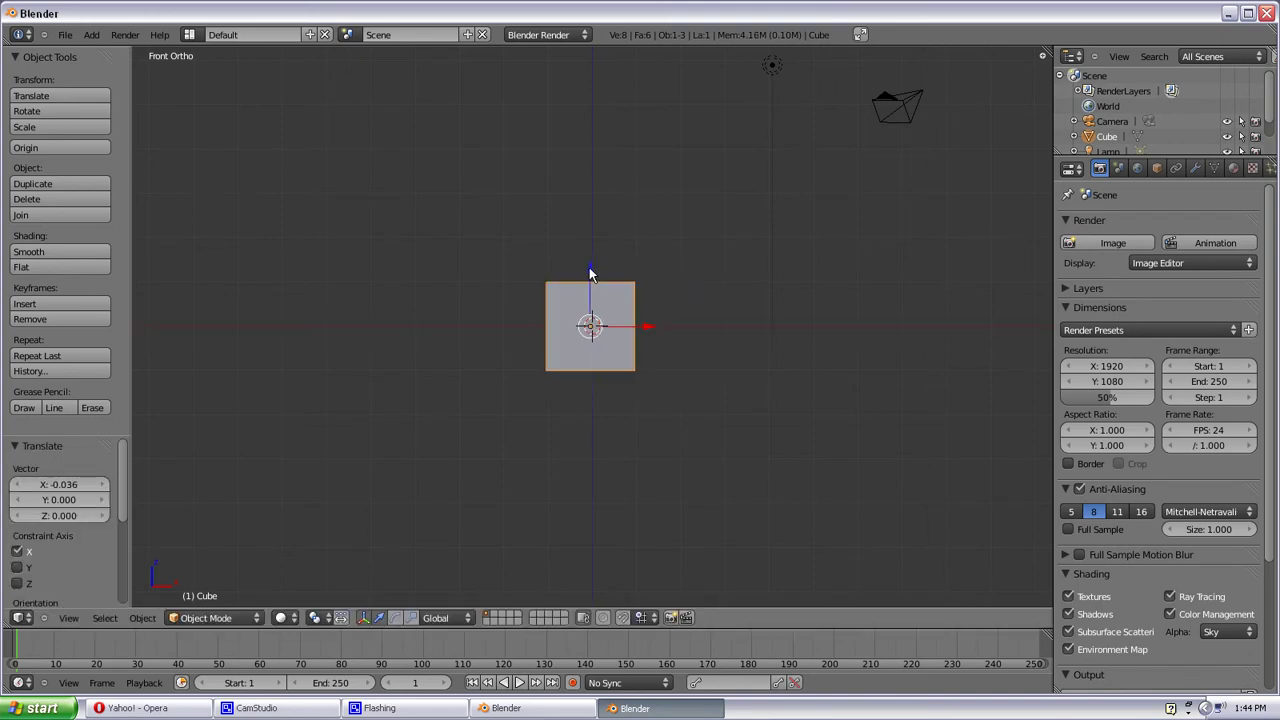
mouse_move(589, 270)
mouse_down()
mouse_move(591, 201)
mouse_move(584, 276)
mouse_up()
mouse_move(646, 328)
mouse_down()
mouse_move(726, 328)
mouse_move(642, 328)
mouse_up()
With the rotate manipulator, turn the cube slightly about the X axis and about 13.2° about the Z axis
click(395, 618)
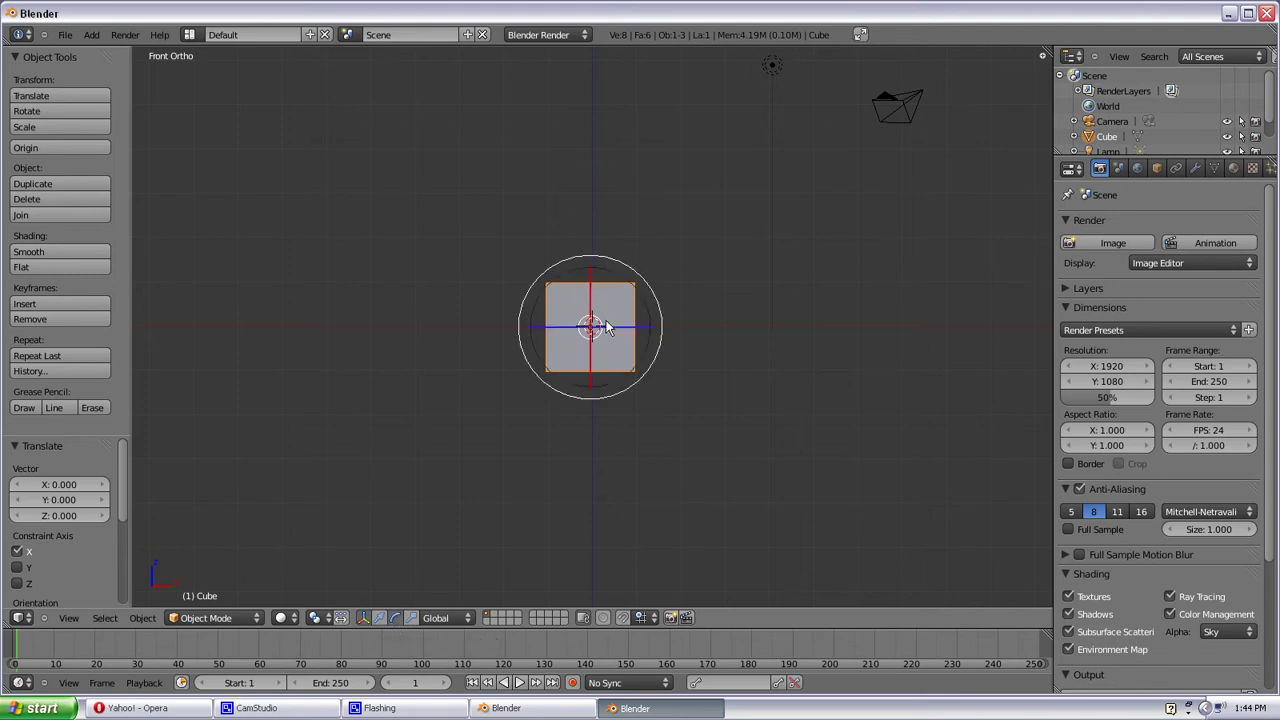
middle_drag(605, 326, 630, 410)
mouse_move(600, 296)
mouse_down()
mouse_move(592, 284)
mouse_move(600, 323)
mouse_move(592, 268)
mouse_move(598, 318)
mouse_move(598, 306)
mouse_up()
drag(540, 340, 565, 346)
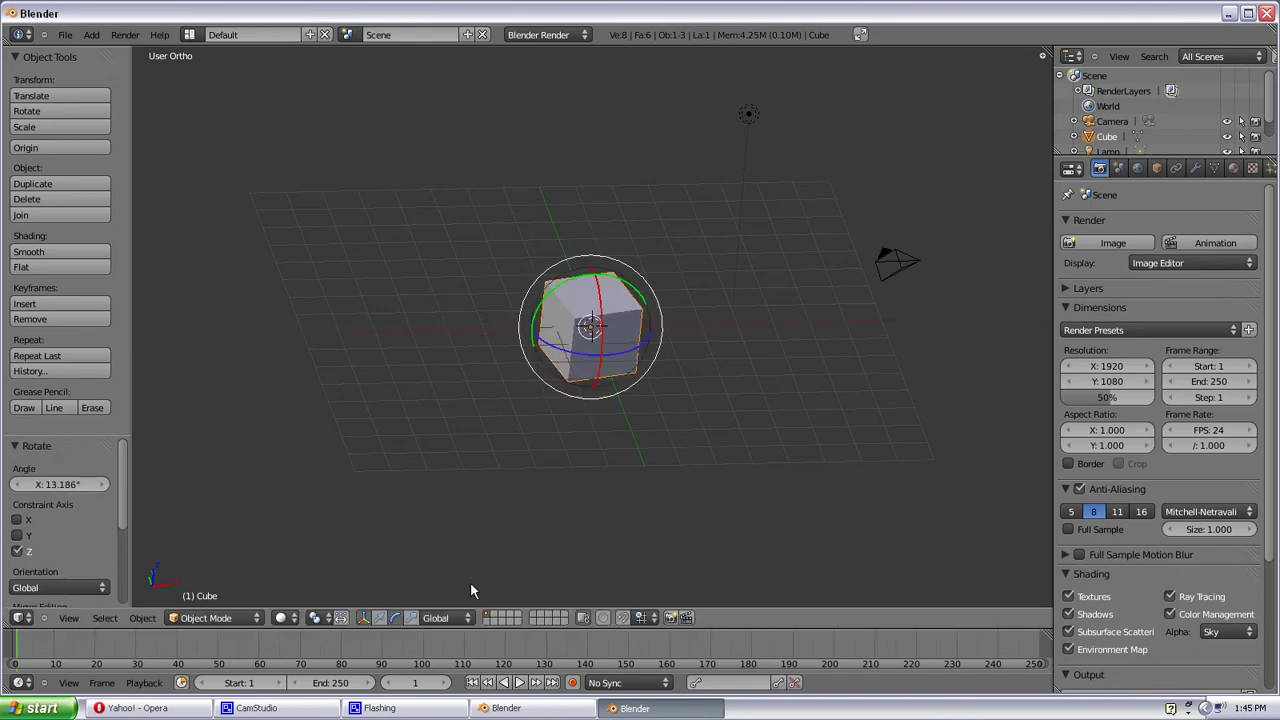
With the scale manipulator, stretch the cube into a long box along X and shrink it to about 0.93 along Z
click(410, 618)
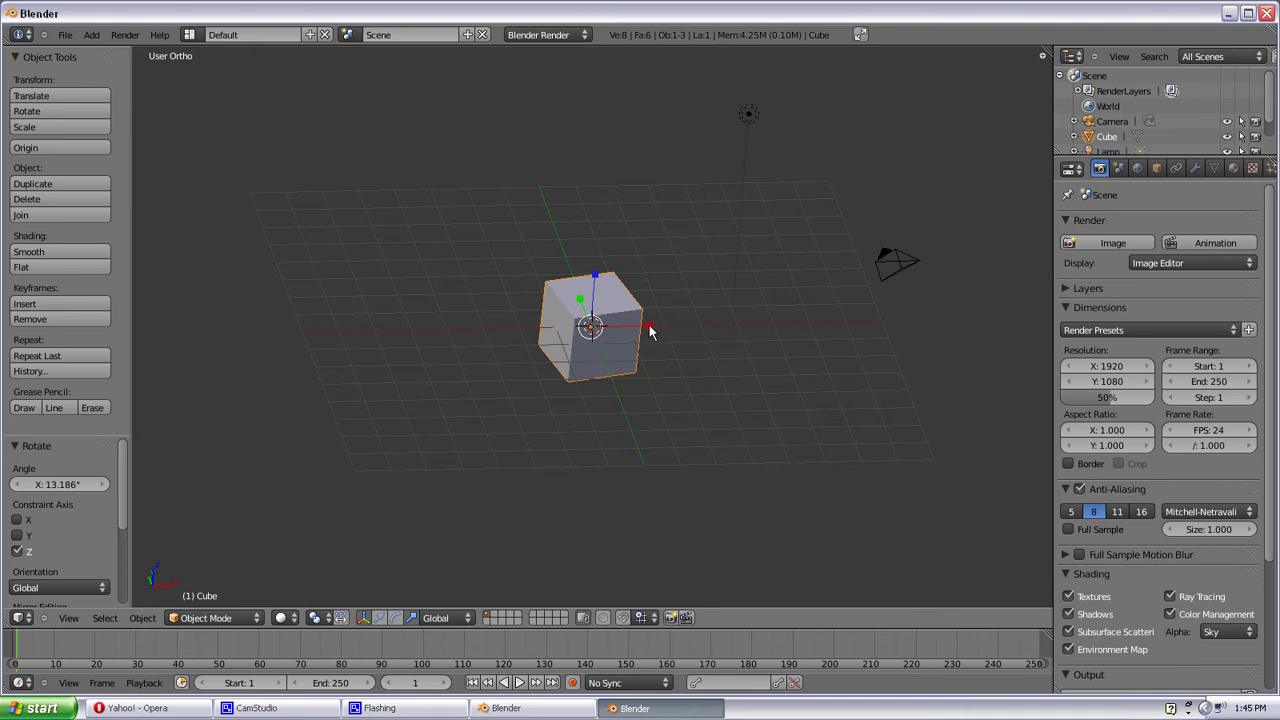
drag(648, 330, 760, 324)
mouse_move(594, 274)
mouse_down()
mouse_move(620, 186)
mouse_move(596, 282)
mouse_up()
In Edit Mode and front view, move the box's near upper-left vertex about 2.47 along X with the translate manipulator
key(KP_1)
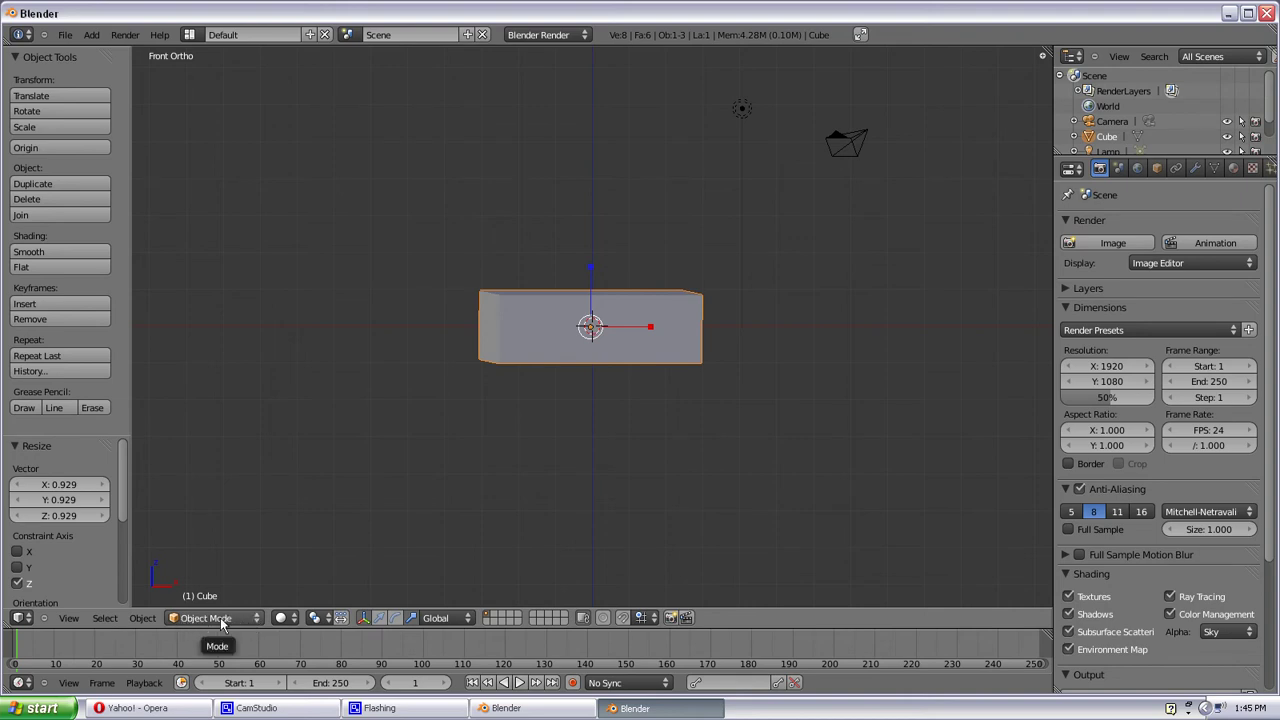
key(Tab)
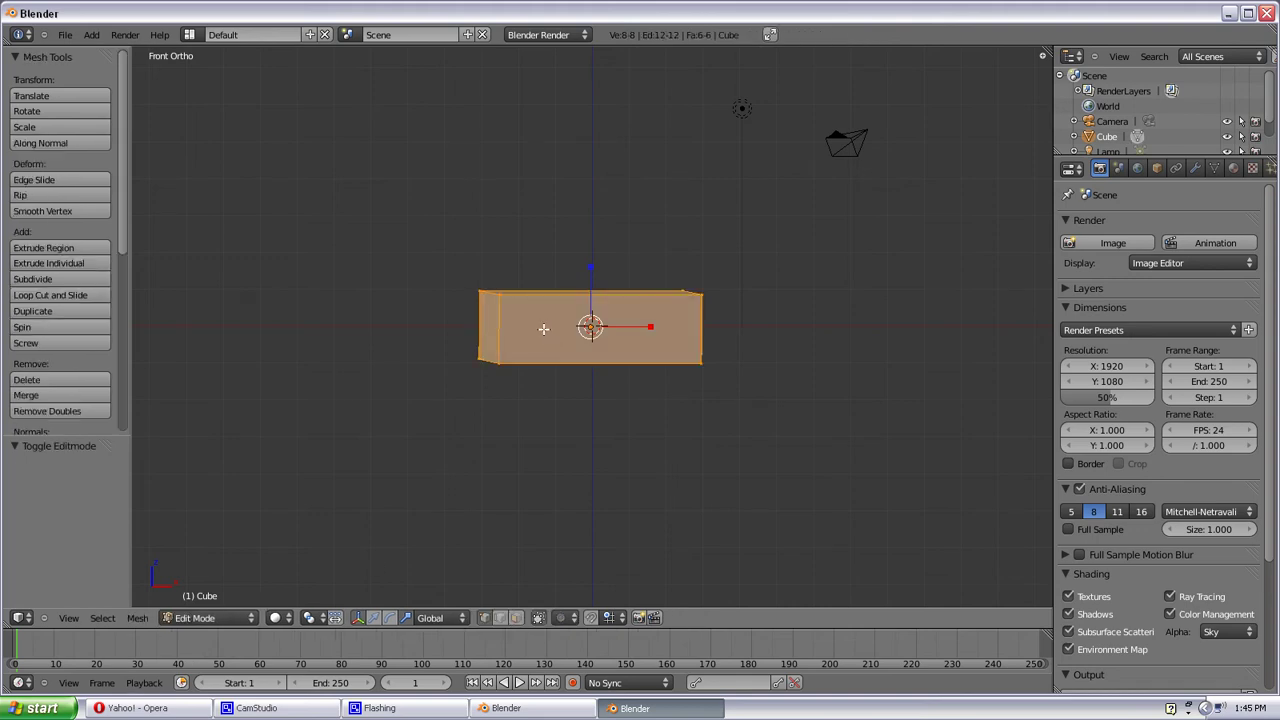
right_click(502, 296)
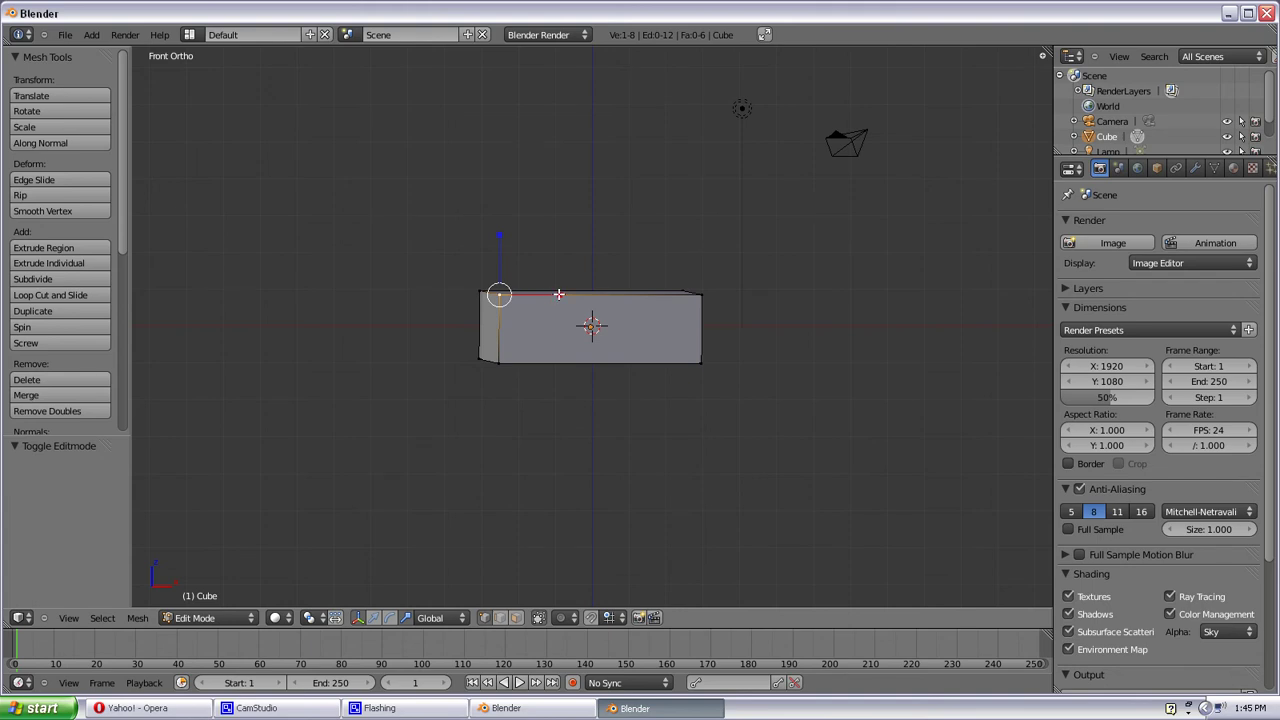
right_click(500, 361)
right_click(499, 295)
shift+click(373, 619)
drag(556, 295, 647, 295)
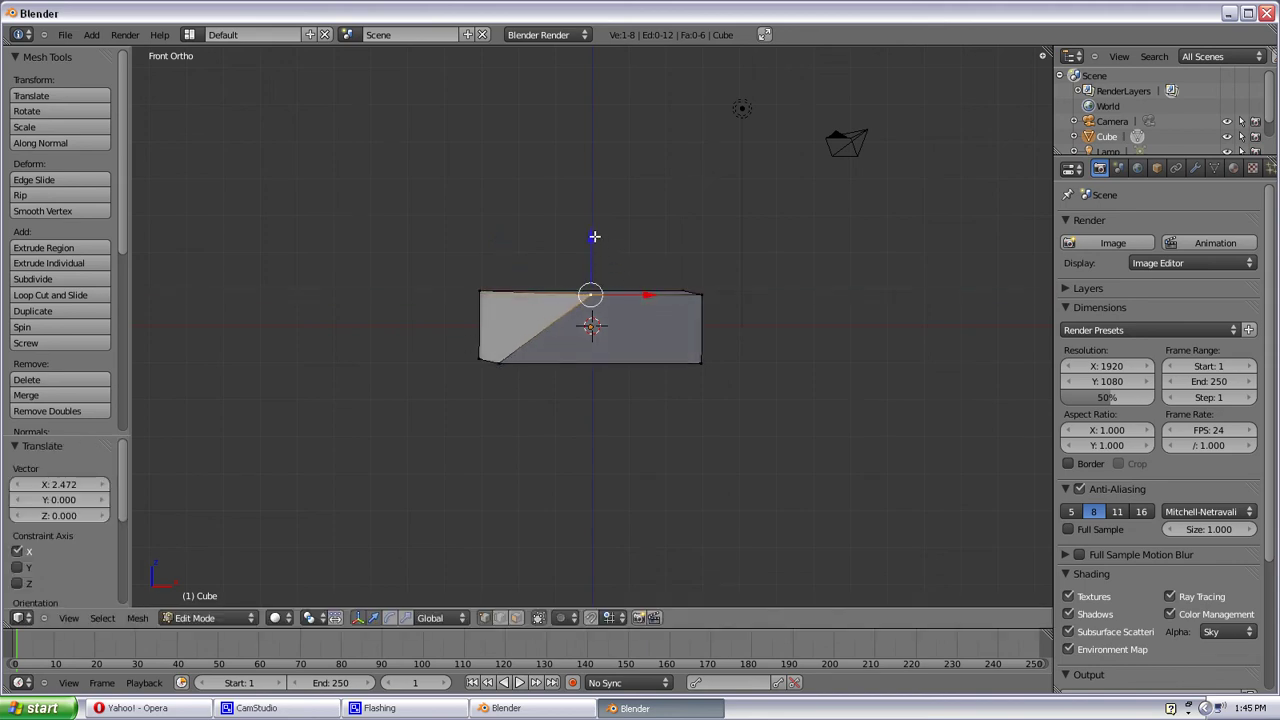
Return the vertex to near its original corner, moving it about -1.85 along X and freely by about -0.63, 0.04, -0.03
drag(592, 238, 600, 293)
middle_drag(600, 293, 652, 342)
drag(605, 297, 452, 399)
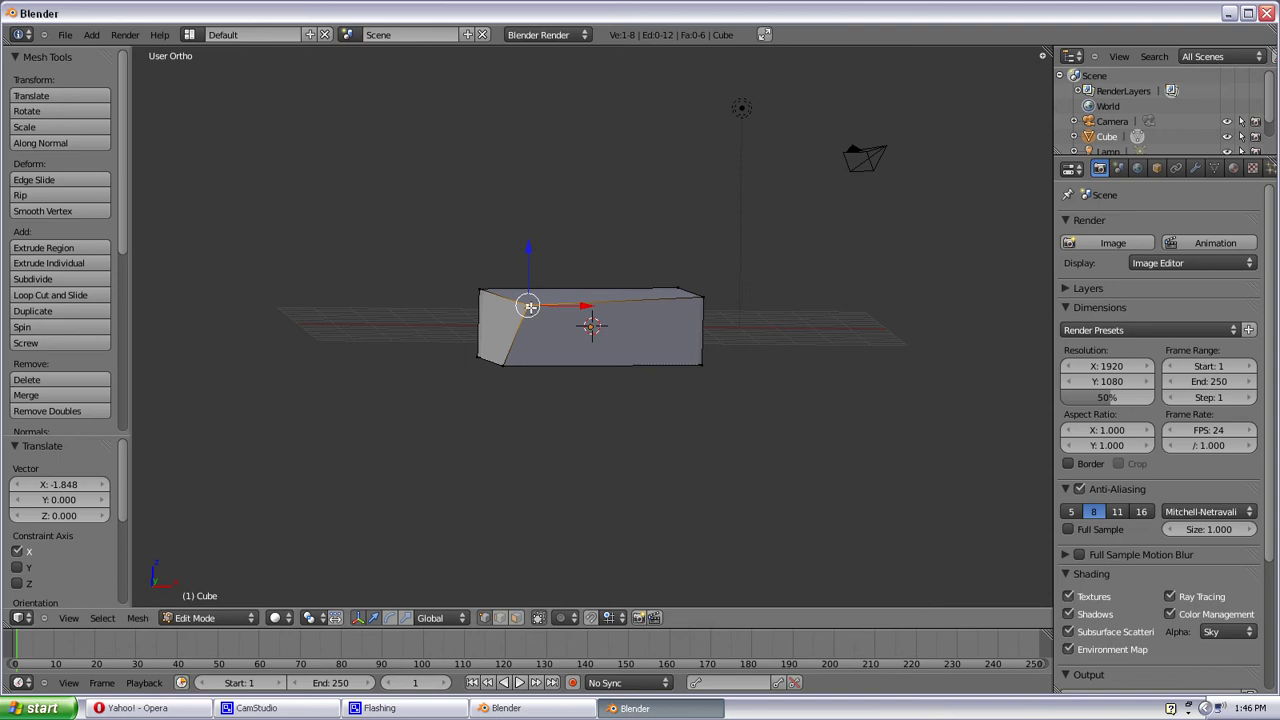
key(g)
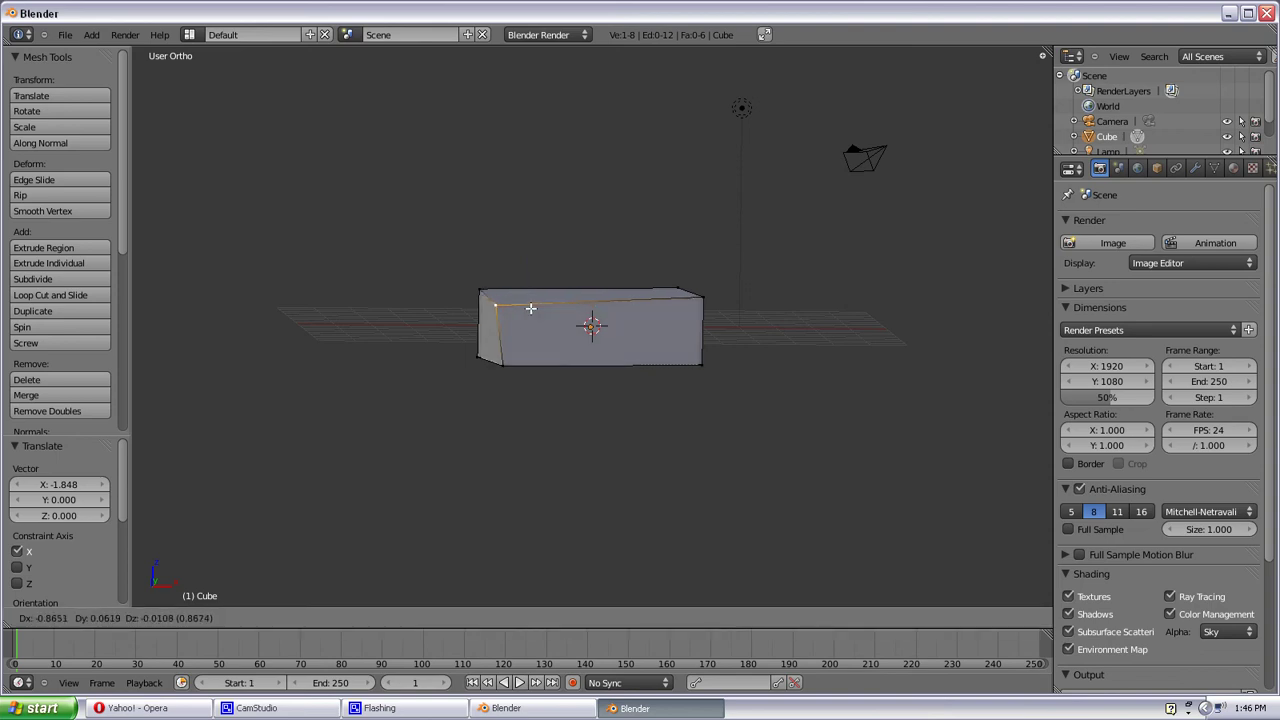
click(540, 309)
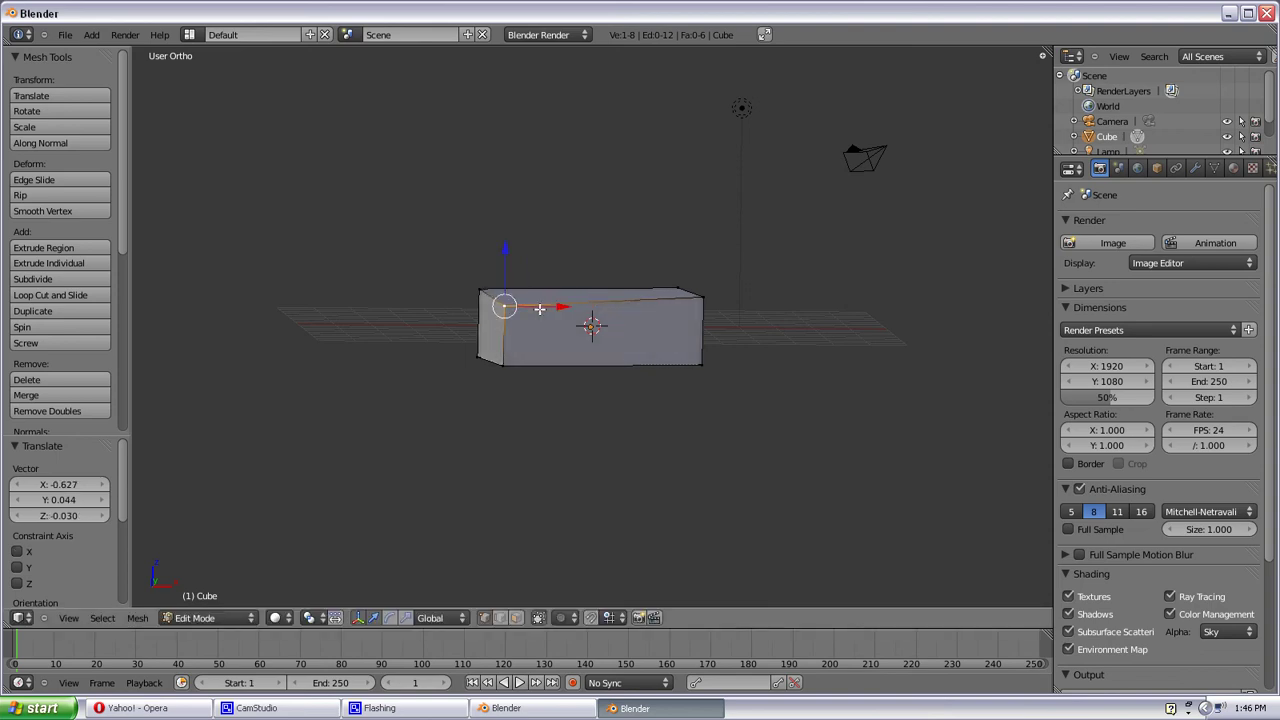
Add the vertex directly below to the selection and try rotating, then scaling, the resulting vertical edge
shift+right_click(506, 366)
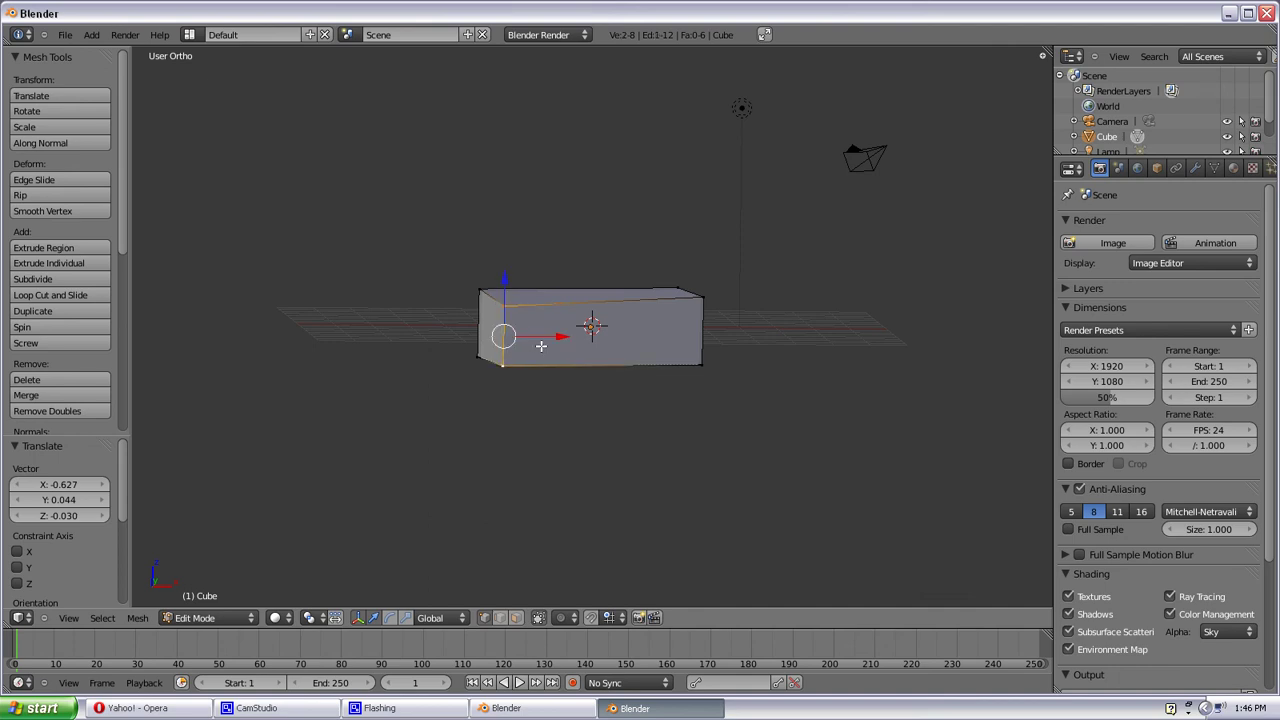
key(r)
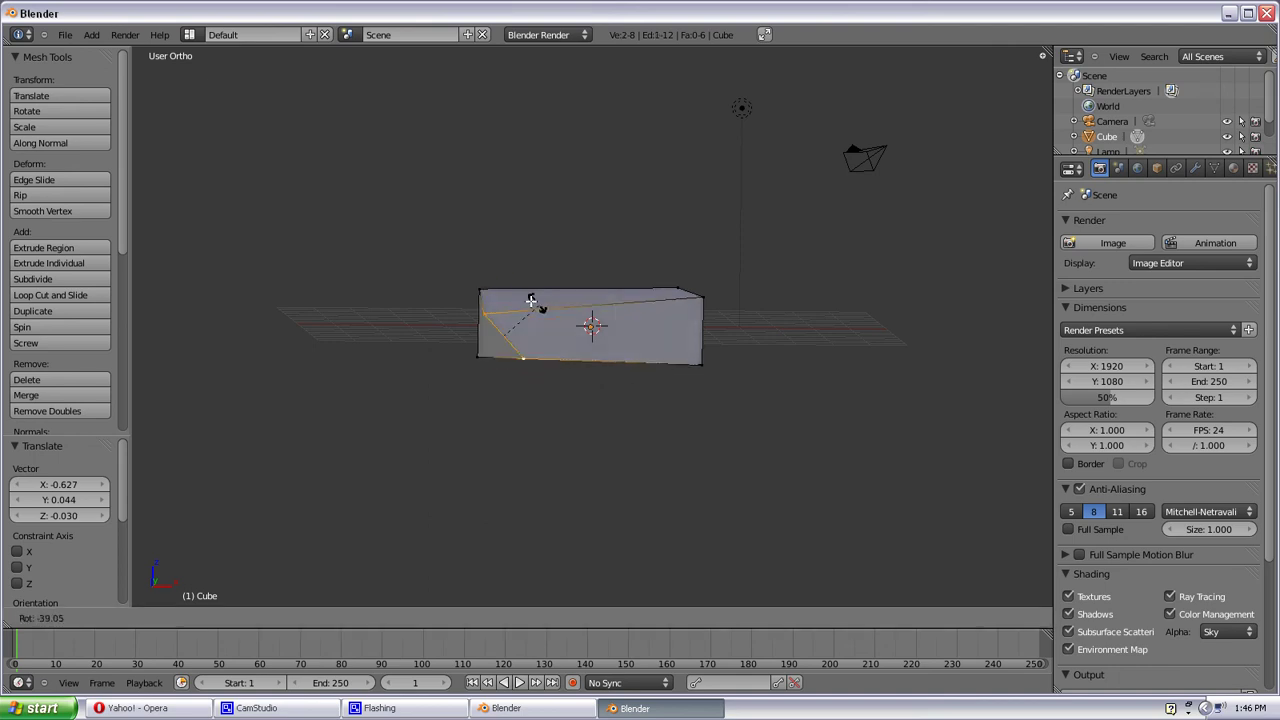
right_click(580, 355)
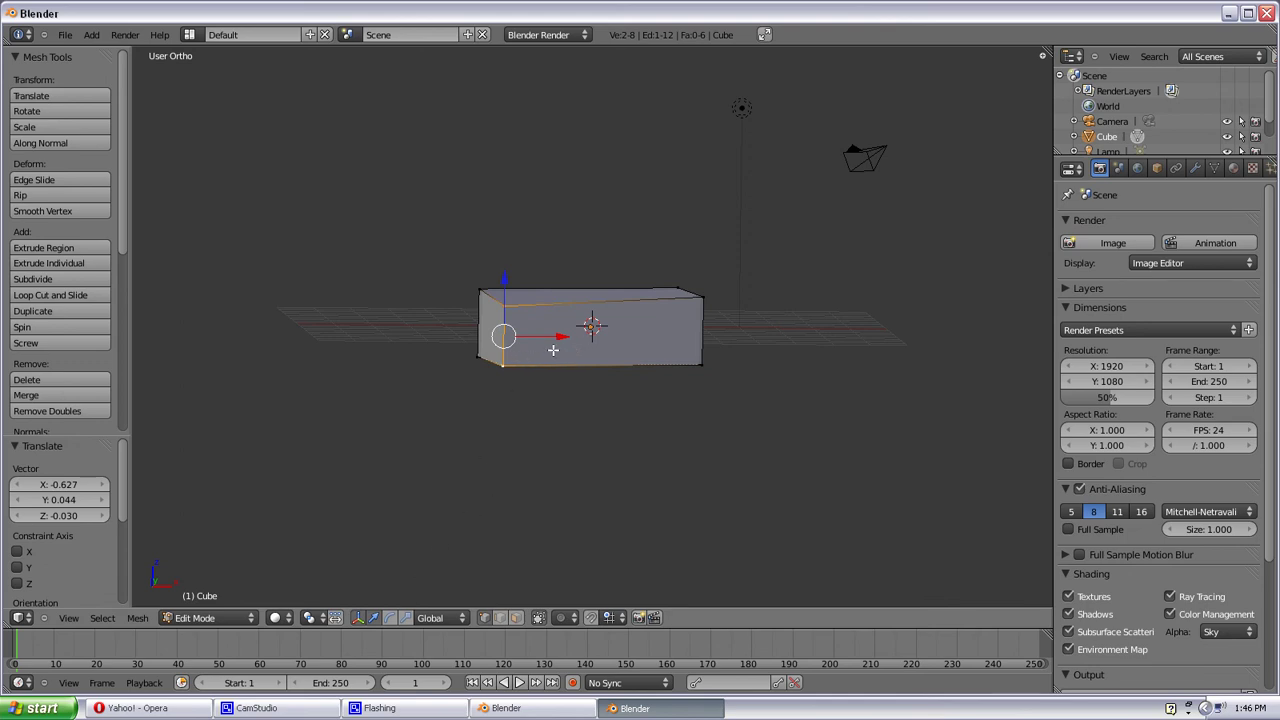
key(s)
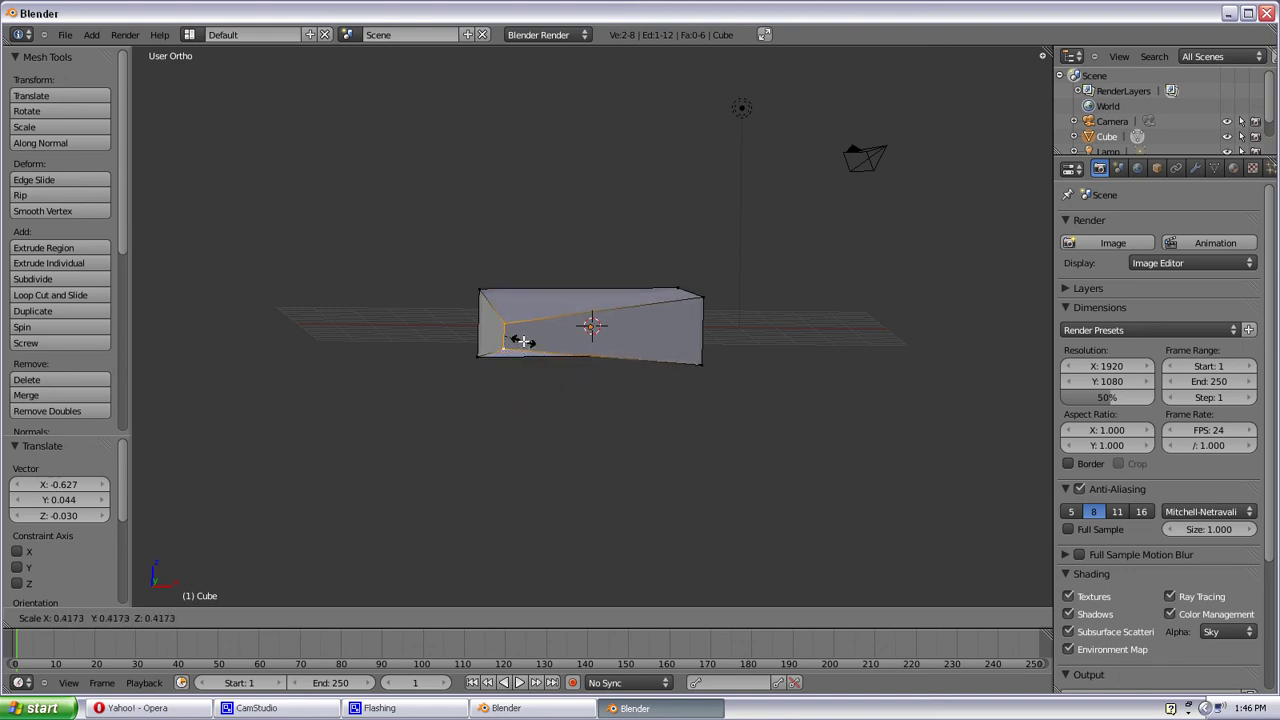
key(Escape)
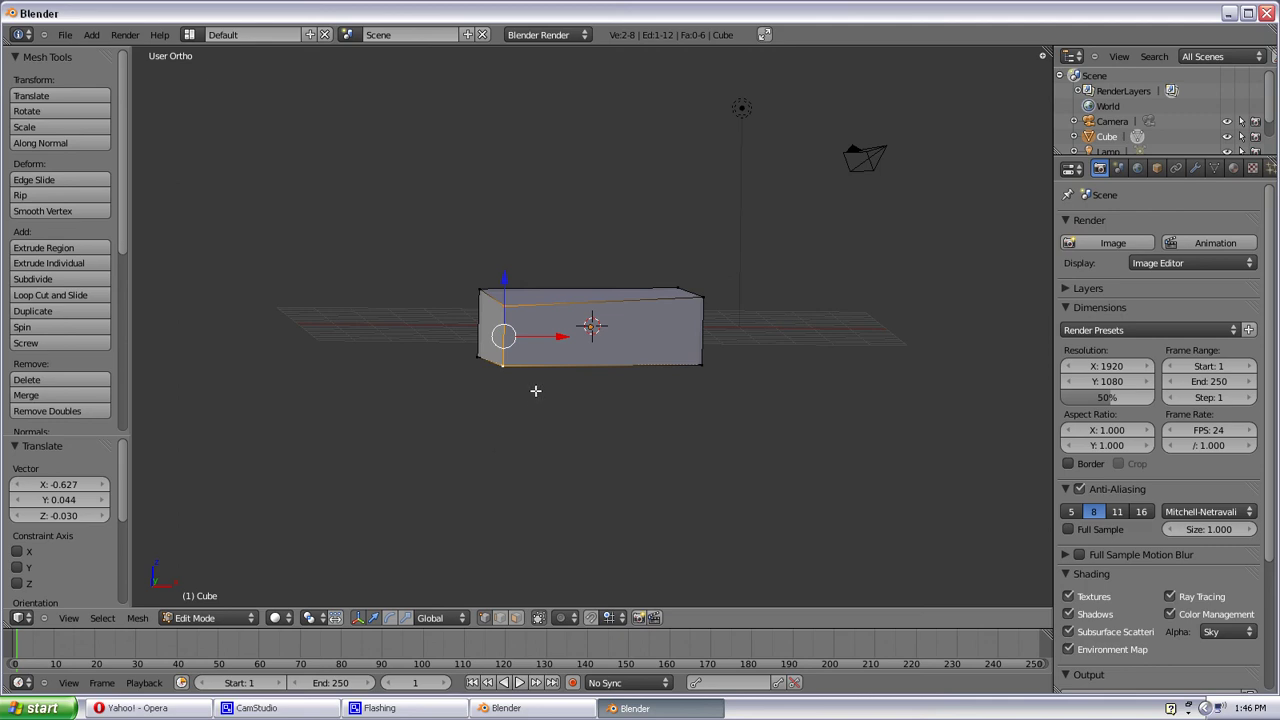
Move the selected vertical edge about 0.95 along the global X axis
key(g)
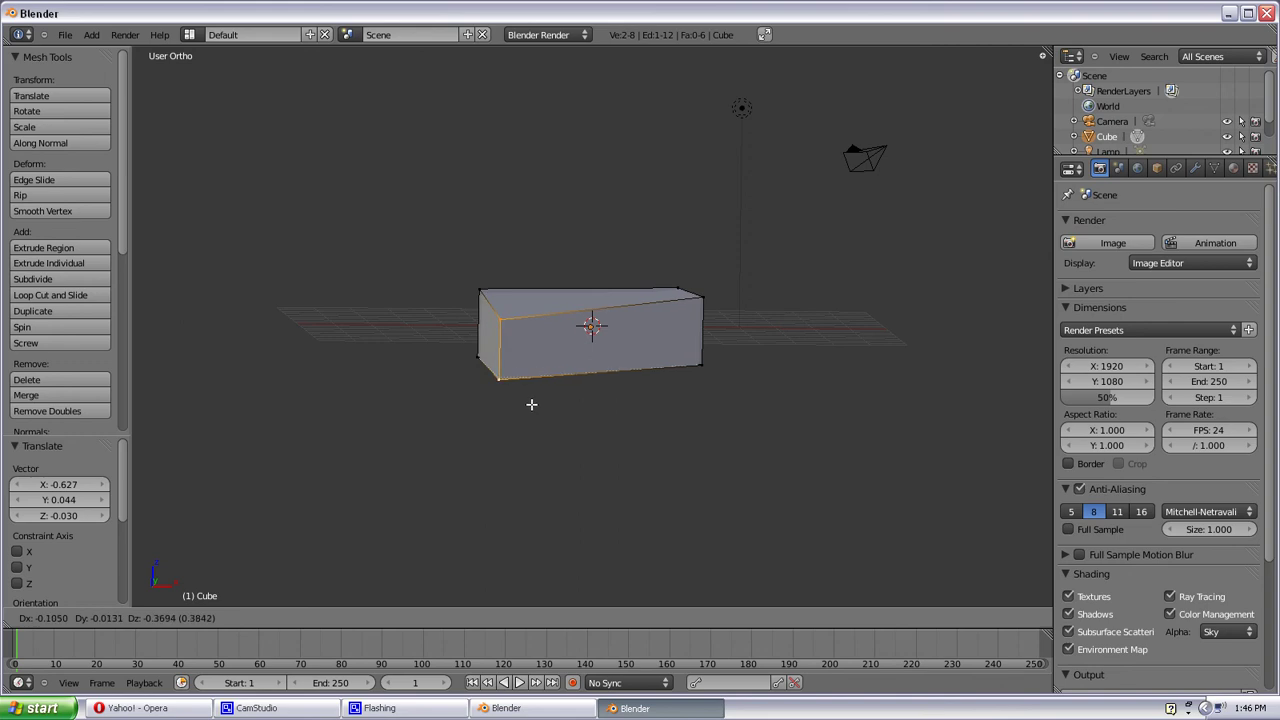
key(x)
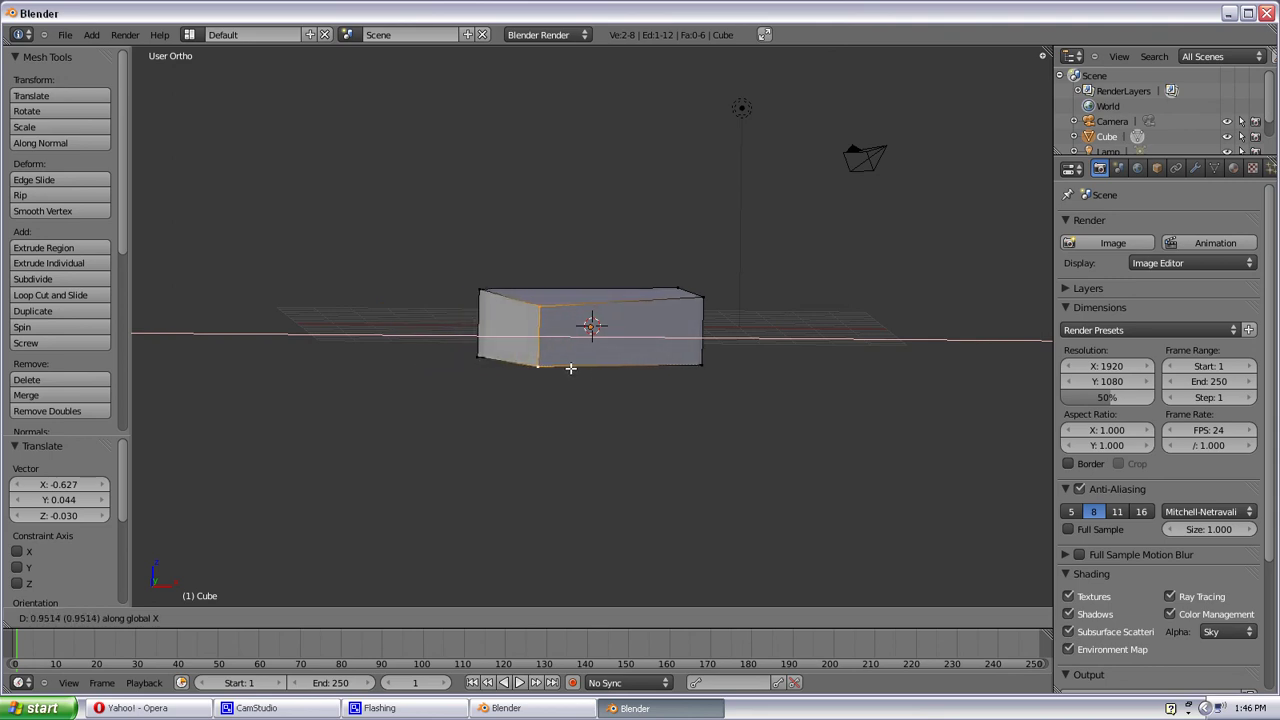
click(570, 368)
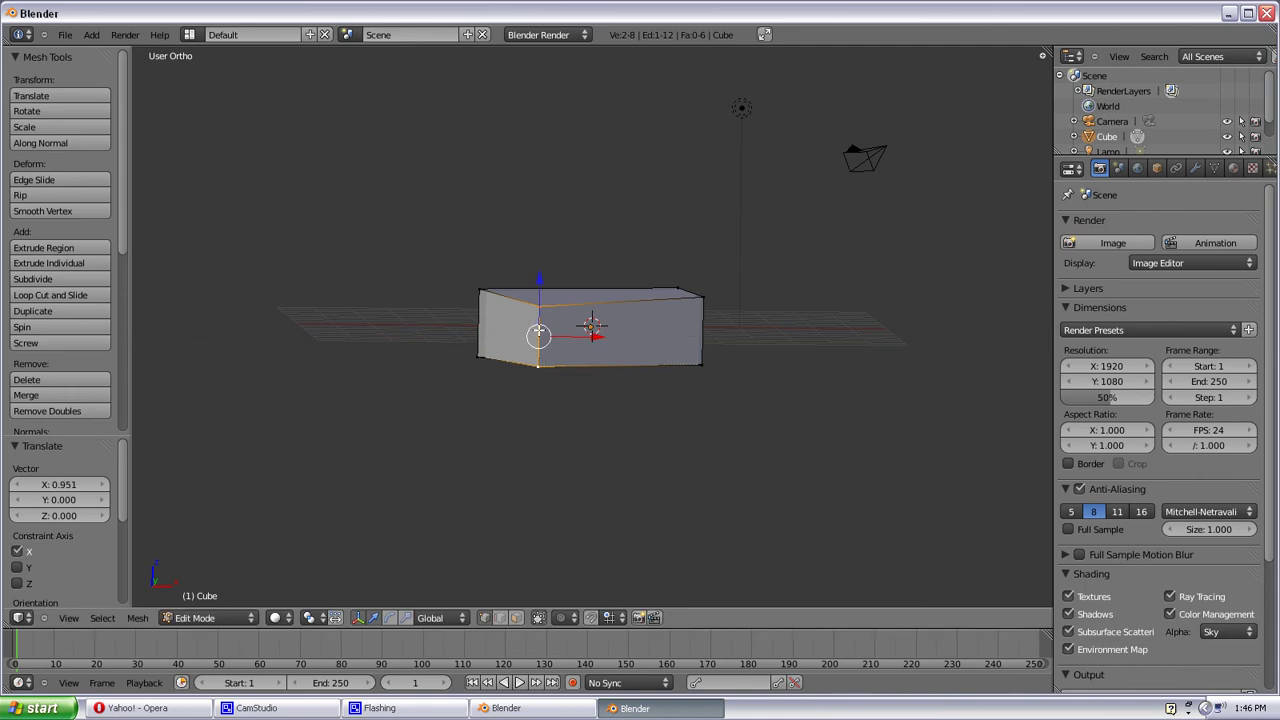
Reselect the upper and lower vertices of the moved vertical edge and apply Make Edge/Face between them
right_click(537, 307)
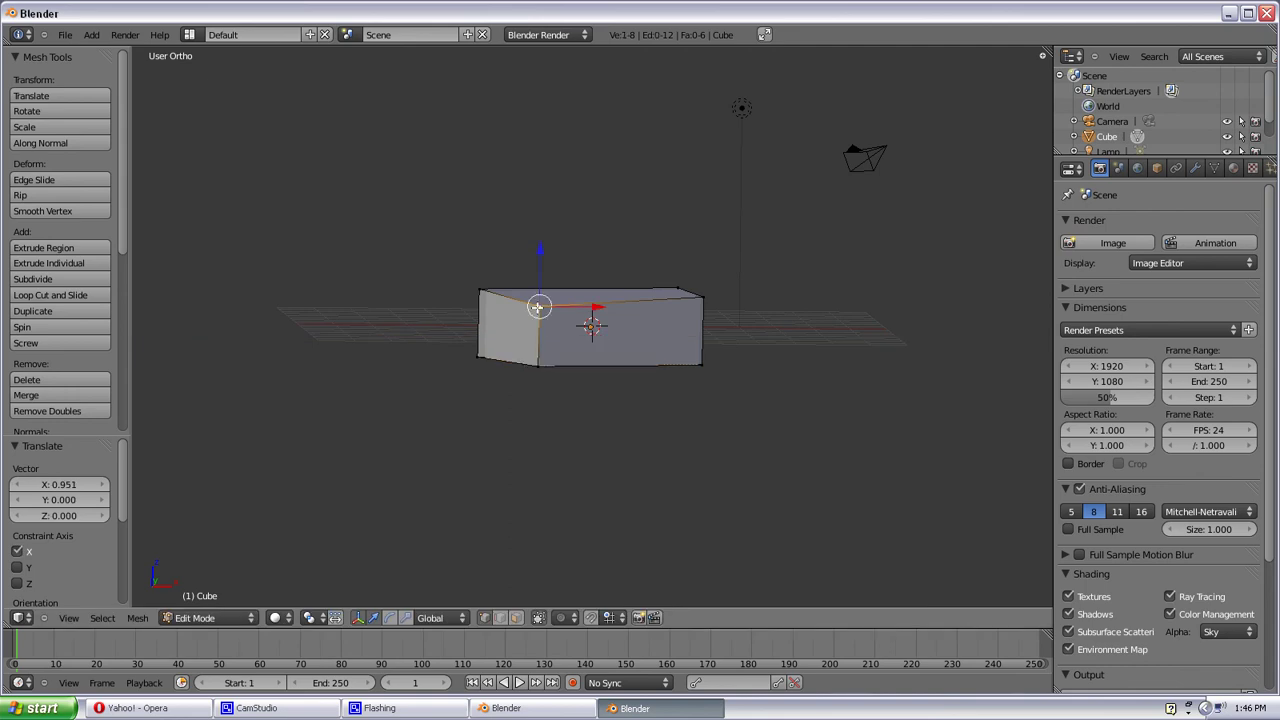
shift+right_click(539, 368)
key(f)
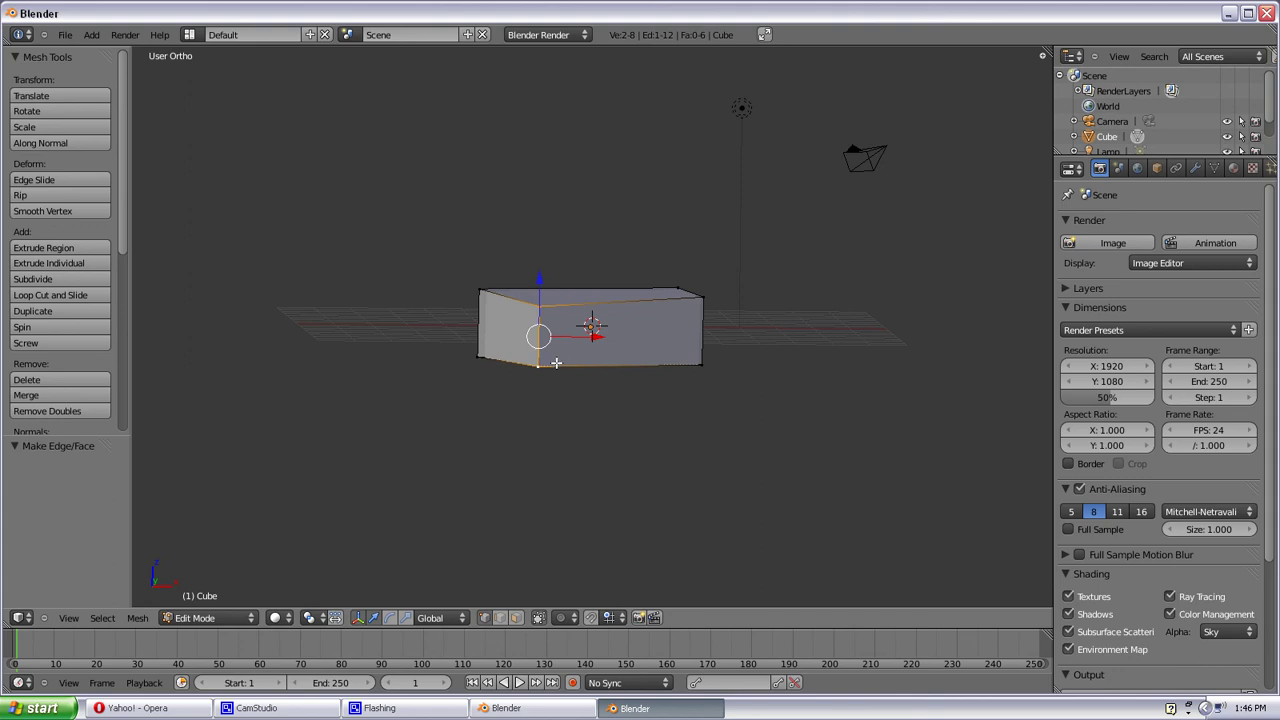
Try moving the selected edge along the global Y axis and along the global Z axis
key(g)
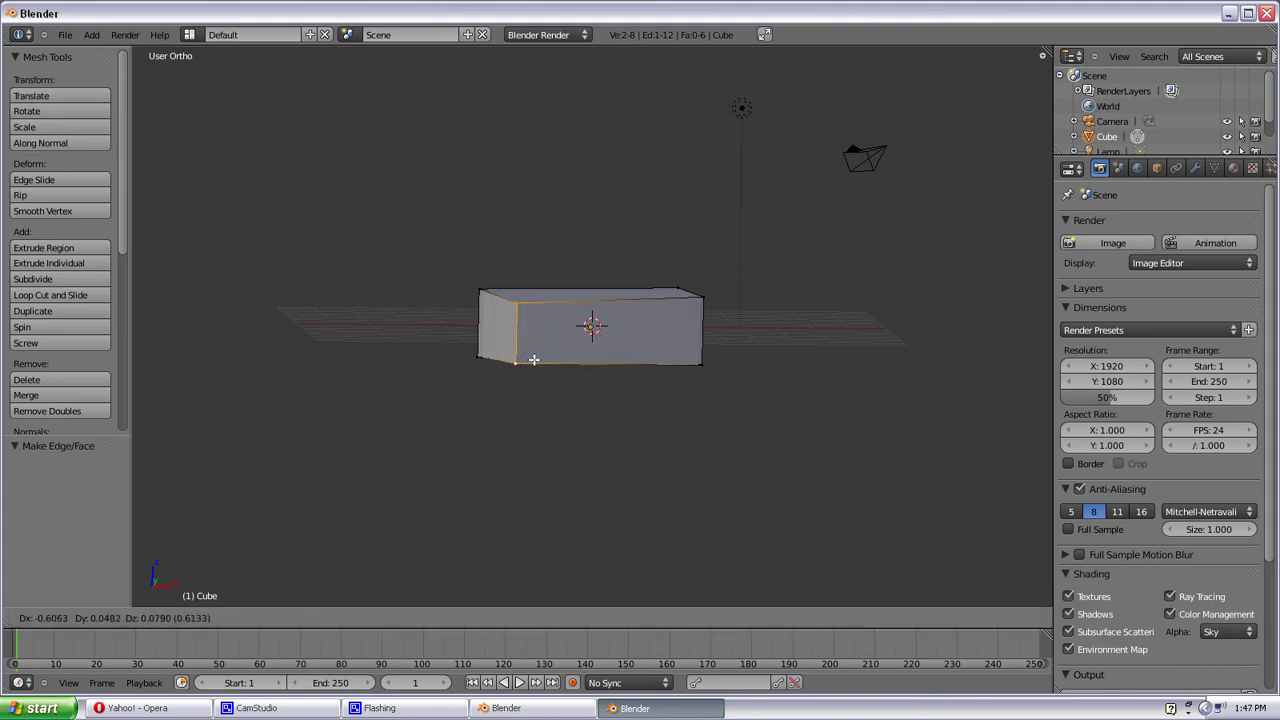
key(y)
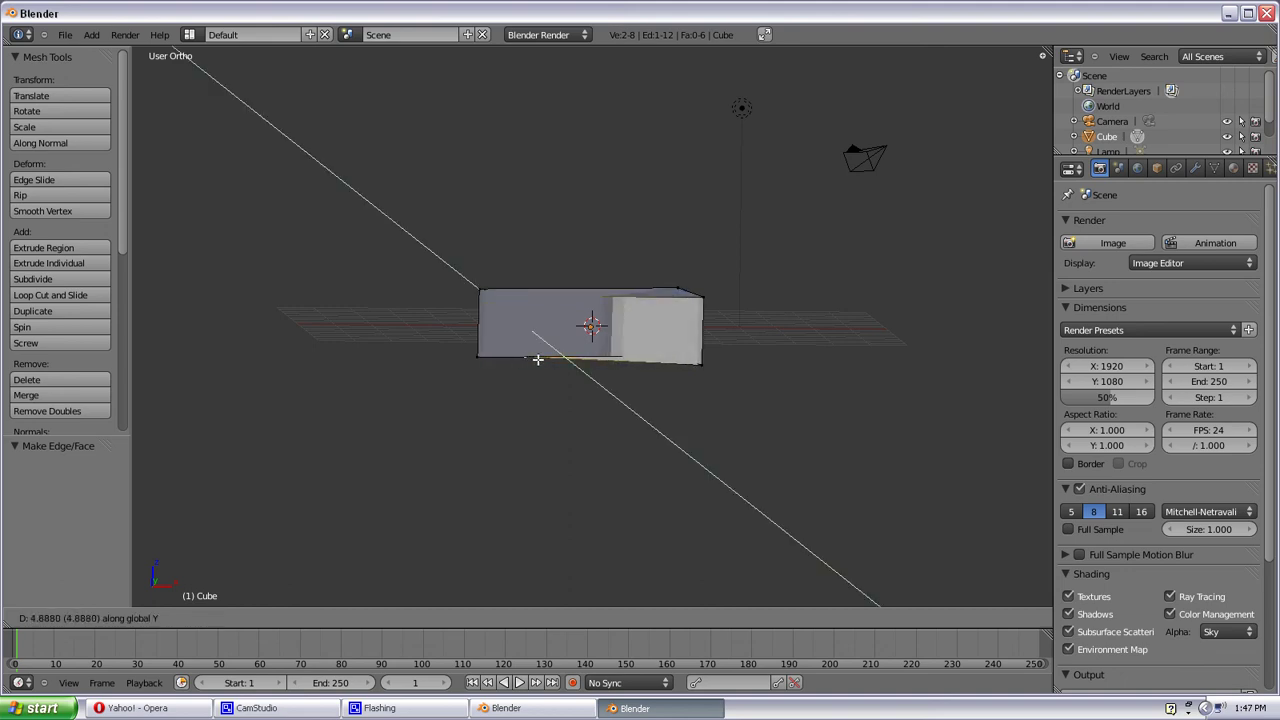
key(z)
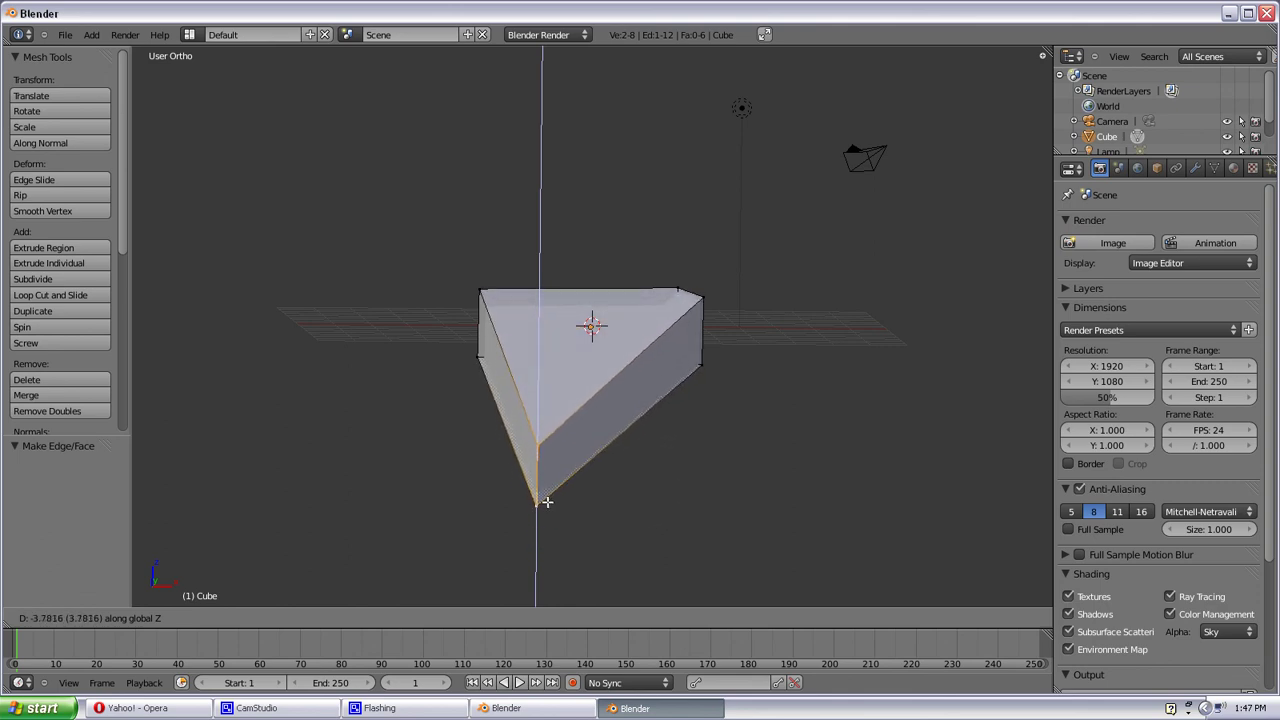
key(Escape)
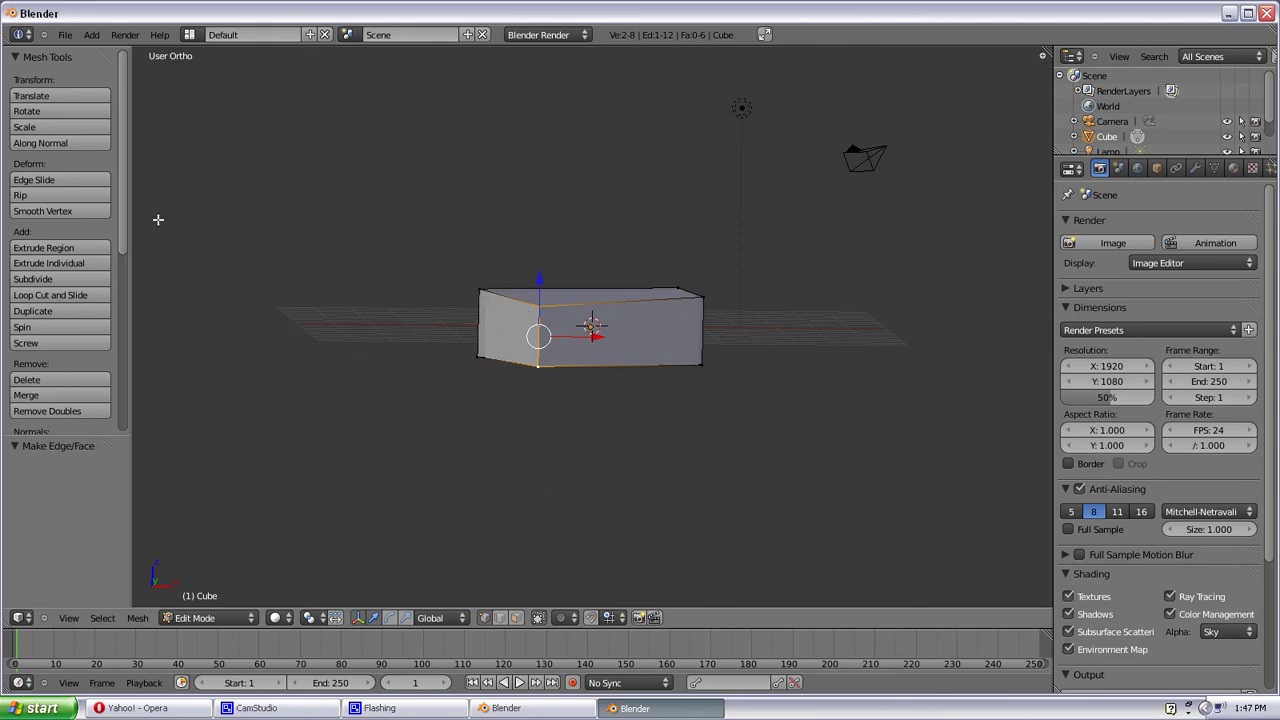
middle_drag(538, 288, 574, 333)
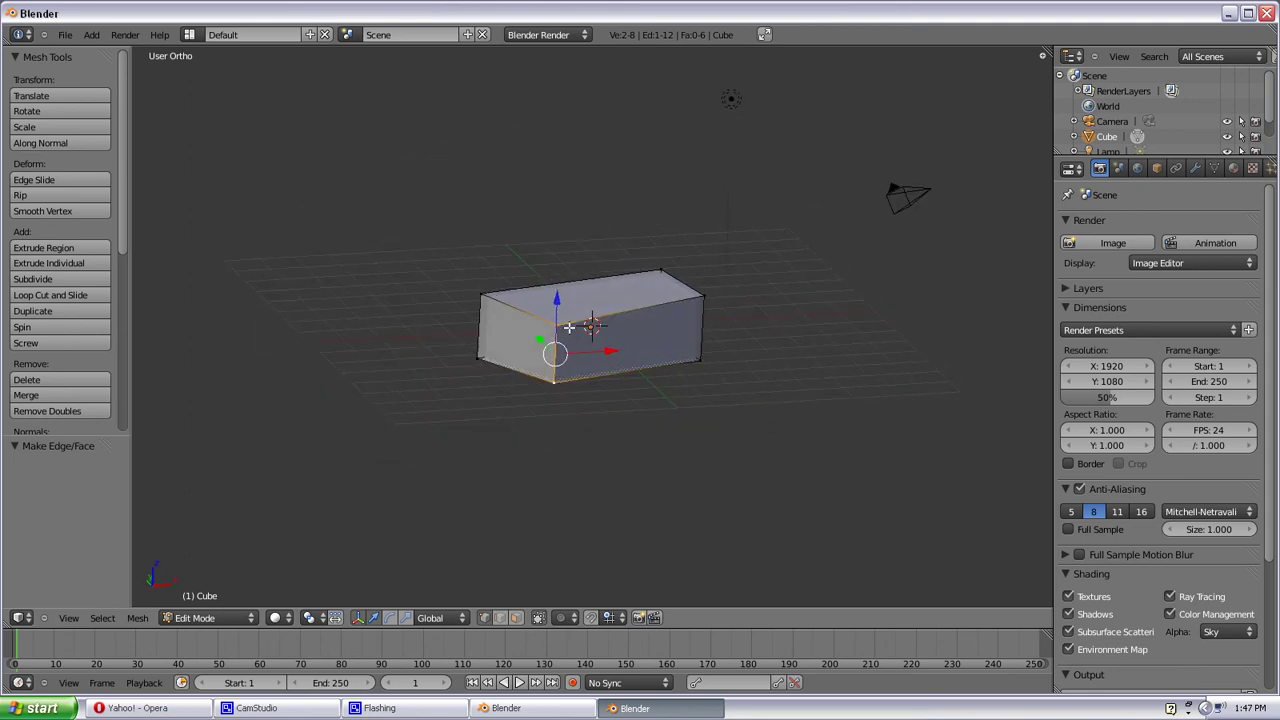